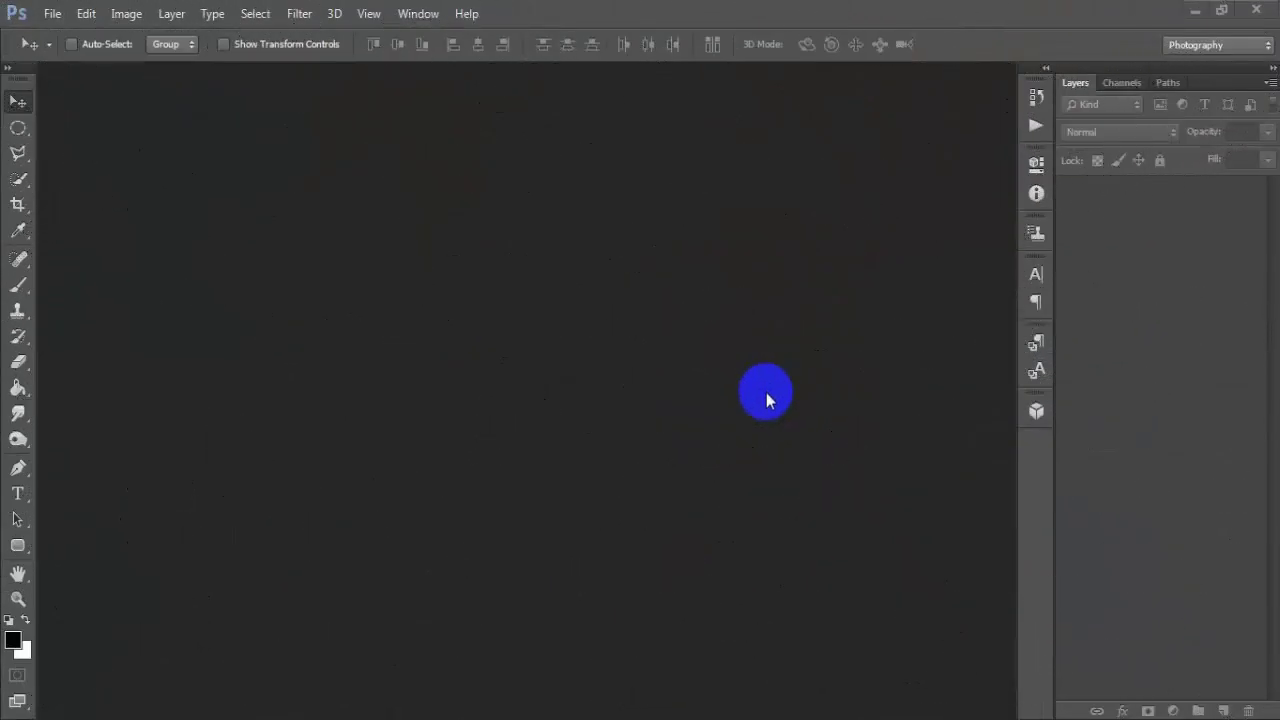
Step: Open the irina_by_livingloudphoto portrait and dock its window as a tab
{"action": "left_click", "coordinate": [52, 13]}
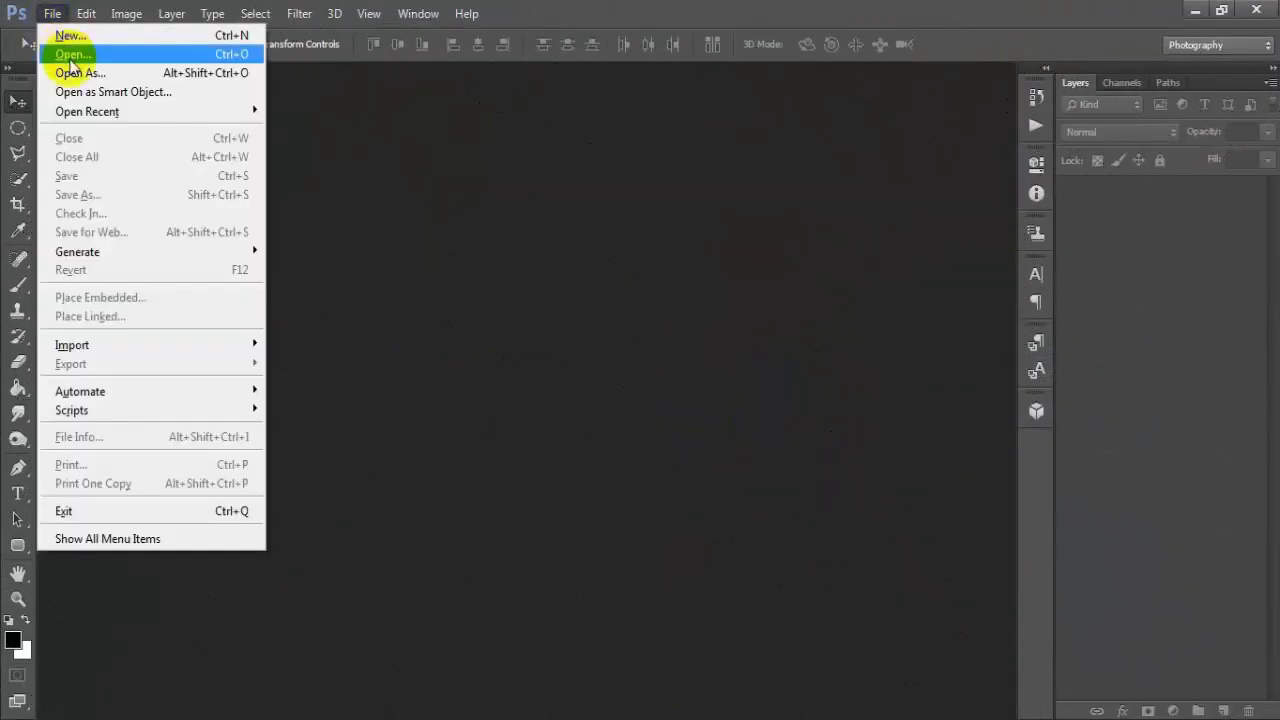
{"action": "left_click", "coordinate": [128, 52]}
{"action": "left_click", "coordinate": [337, 445]}
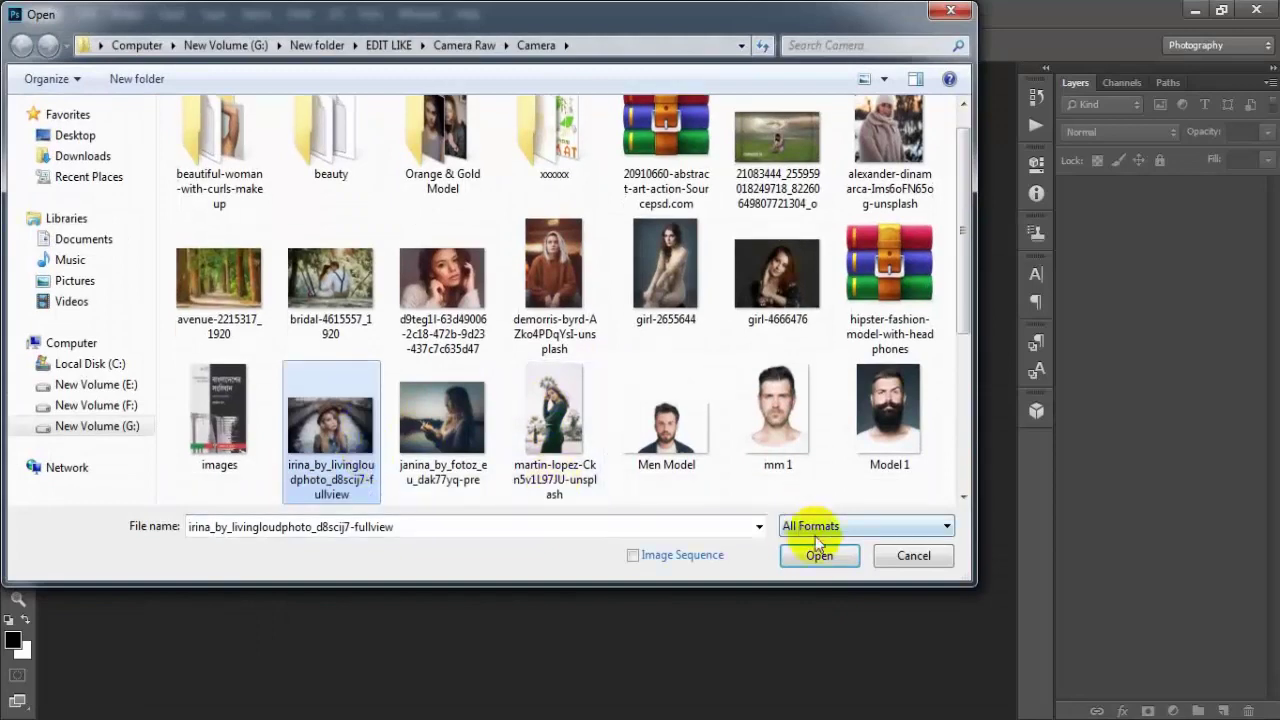
{"action": "left_click", "coordinate": [804, 540]}
{"action": "left_click_drag", "start_coordinate": [434, 78], "coordinate": [562, 77]}
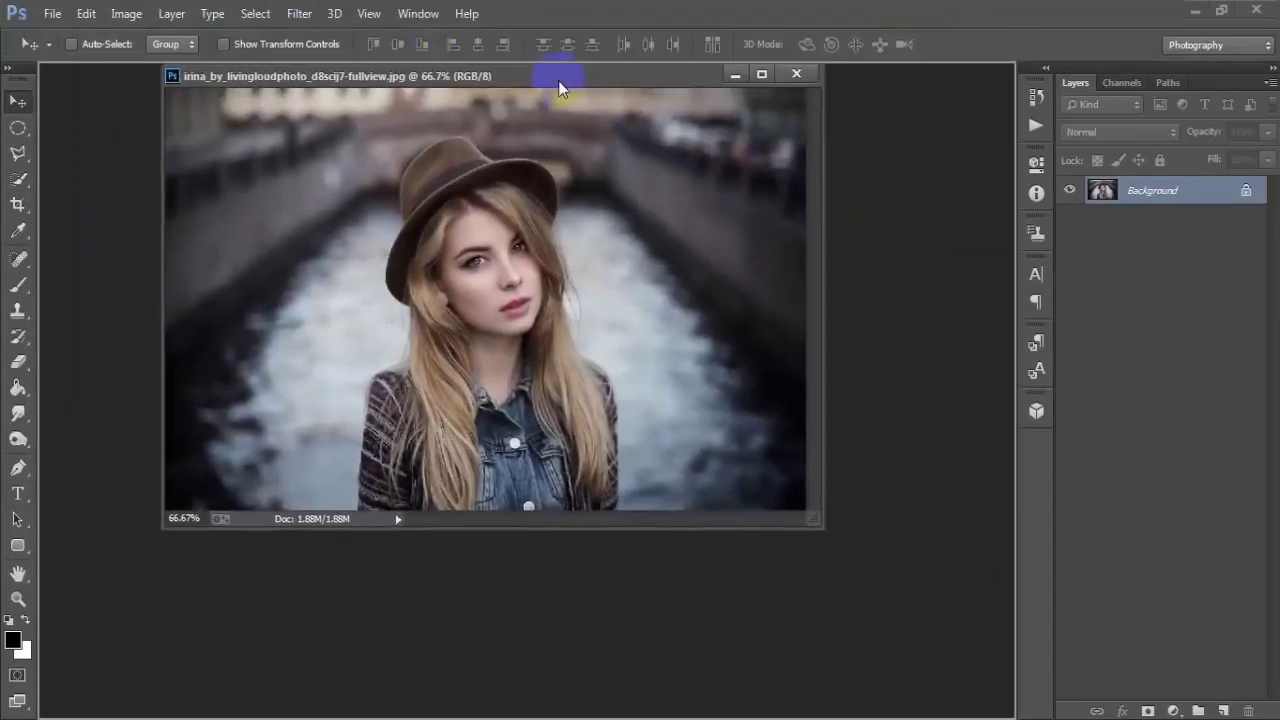
Step: Duplicate the Background into Layer 1 and launch the Camera Raw Filter on it
{"action": "key", "text": "ctrl+j"}
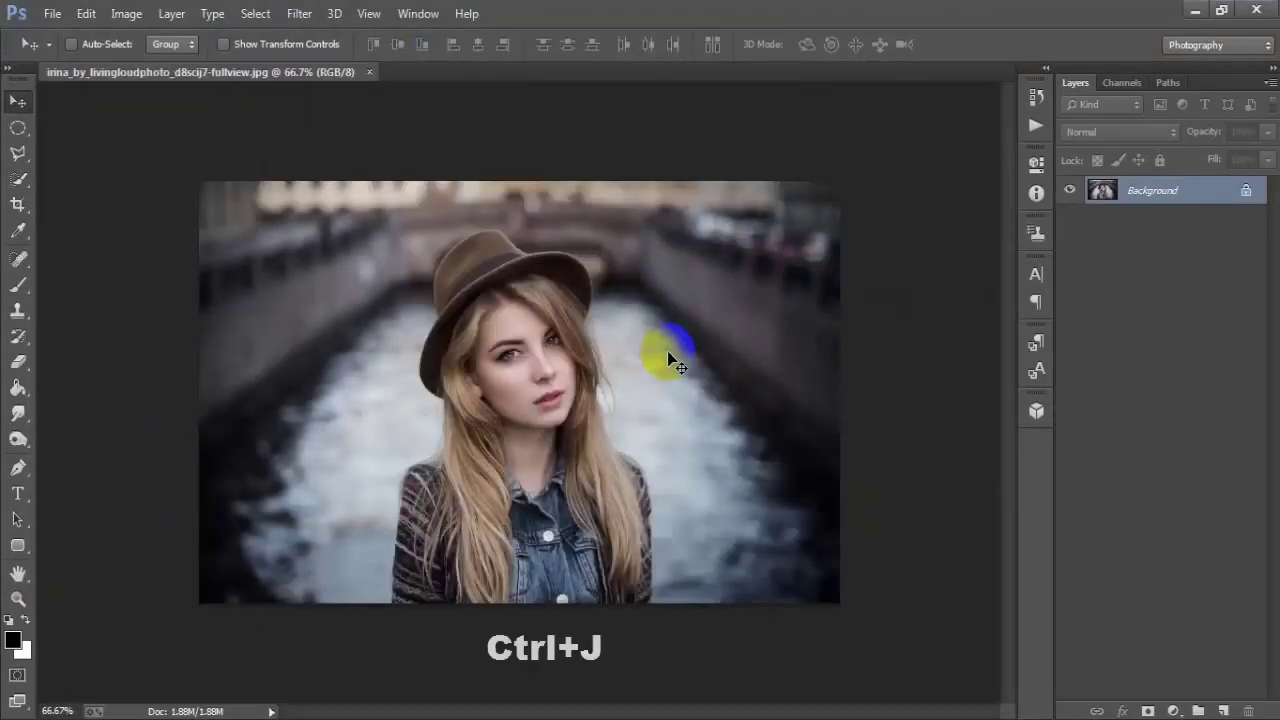
{"action": "key", "text": "ctrl+j"}
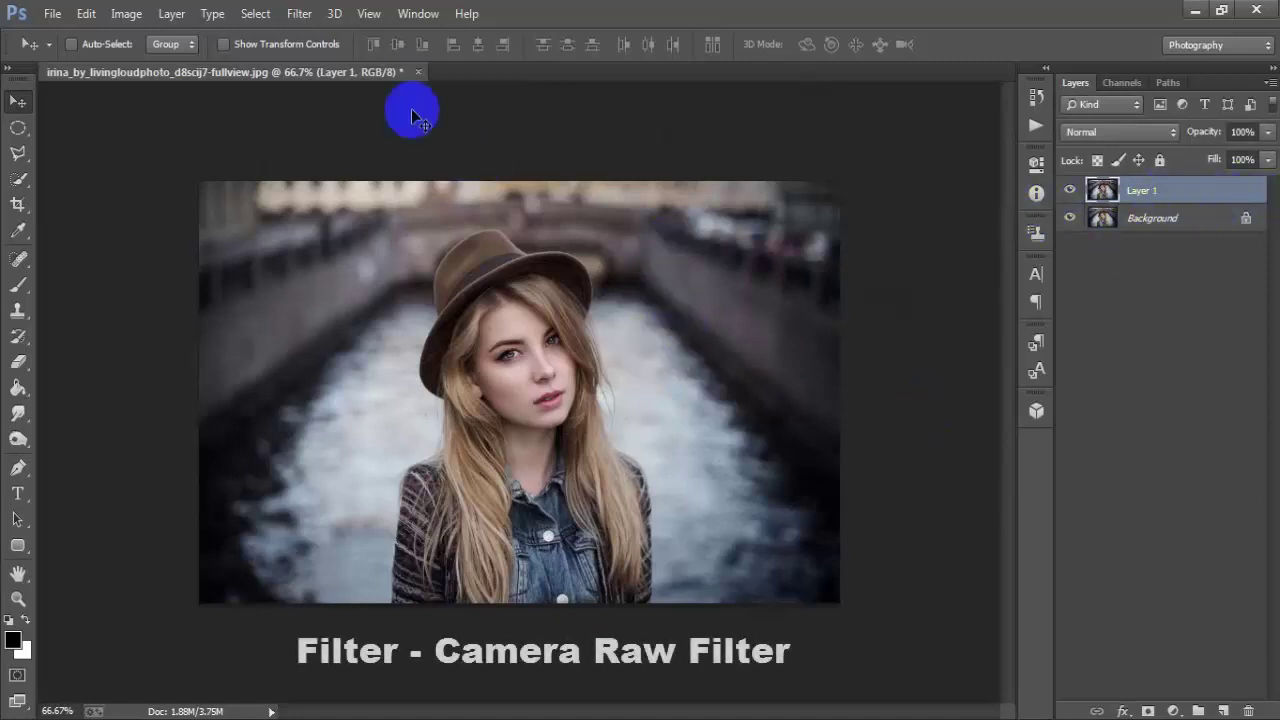
{"action": "left_click", "coordinate": [300, 14]}
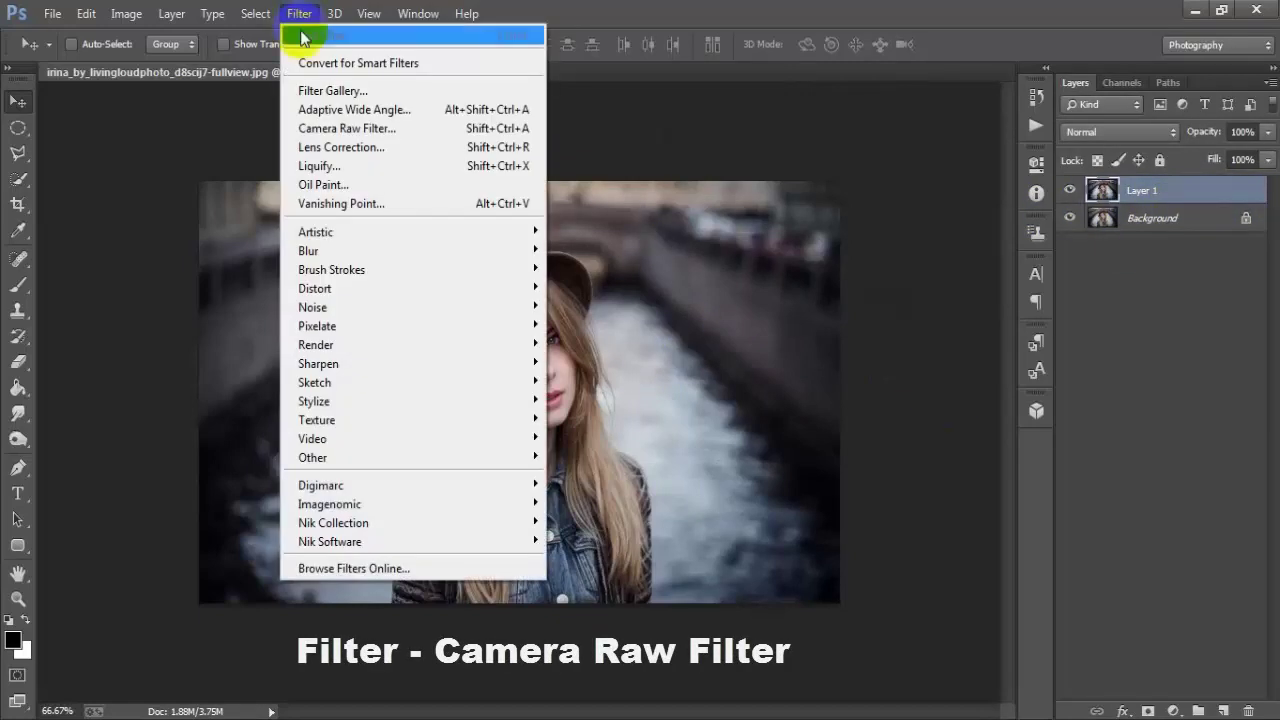
{"action": "left_click", "coordinate": [428, 130]}
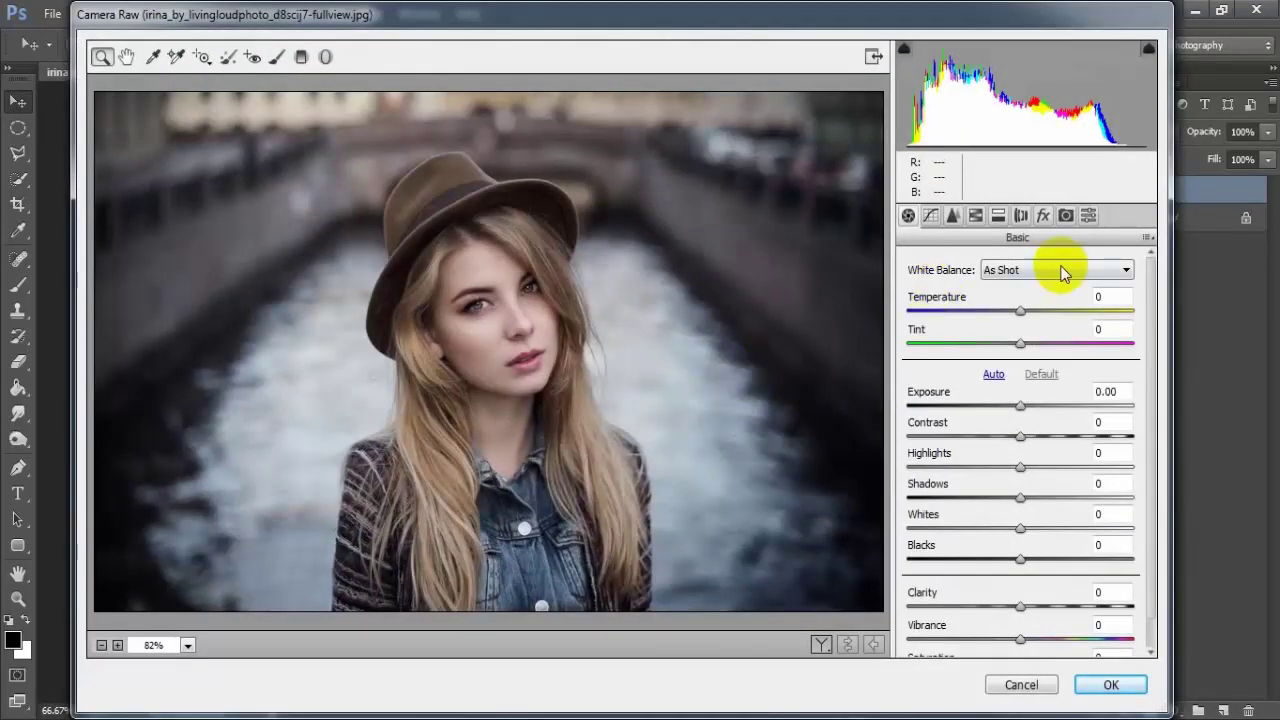
Step: Set Temperature +10, Exposure +0.10, Contrast -10, Highlights -60, Shadows and Whites +21, Blacks +18
{"action": "left_click_drag", "start_coordinate": [1022, 320], "coordinate": [1033, 318]}
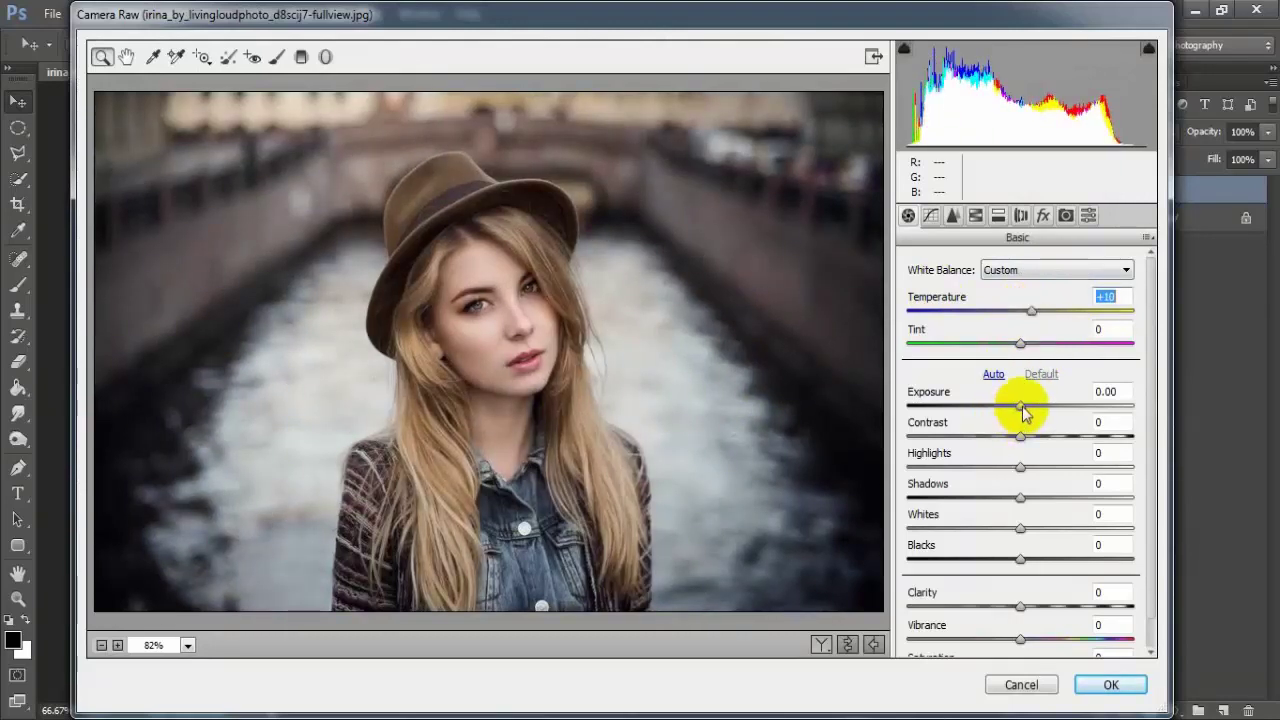
{"action": "left_click_drag", "start_coordinate": [1022, 405], "coordinate": [1025, 405]}
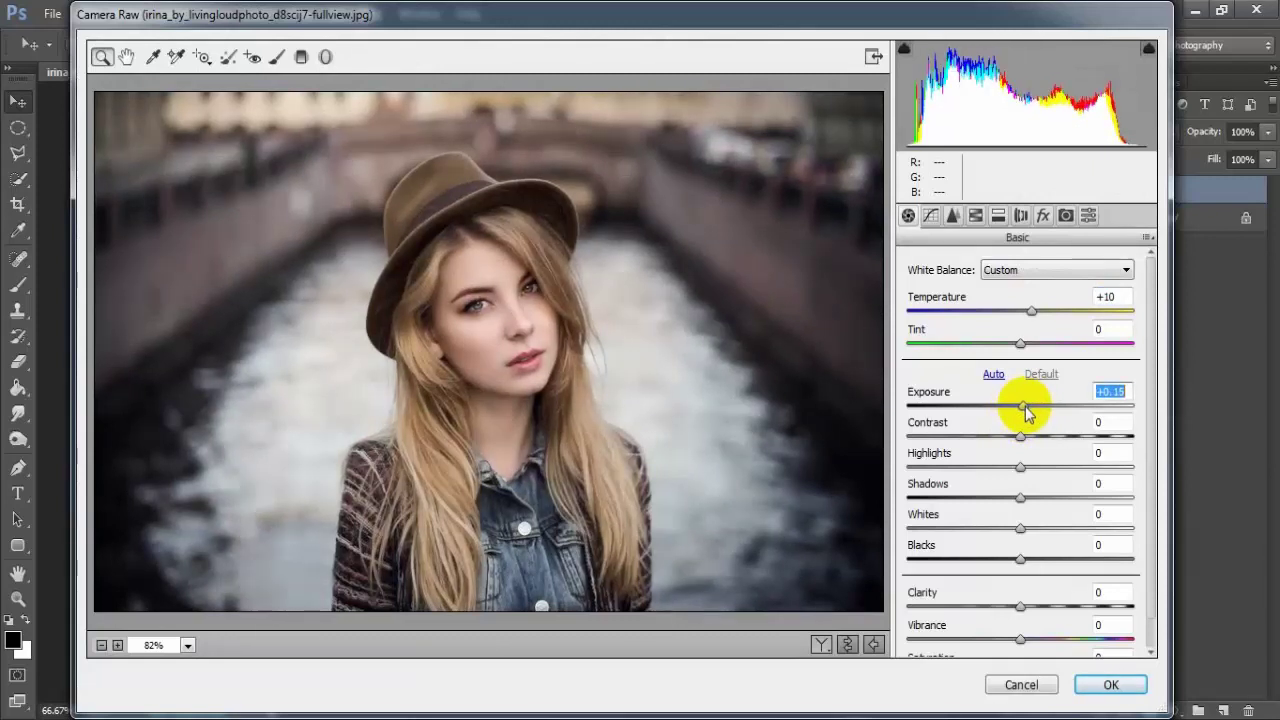
{"action": "left_click_drag", "start_coordinate": [1025, 407], "coordinate": [1024, 407]}
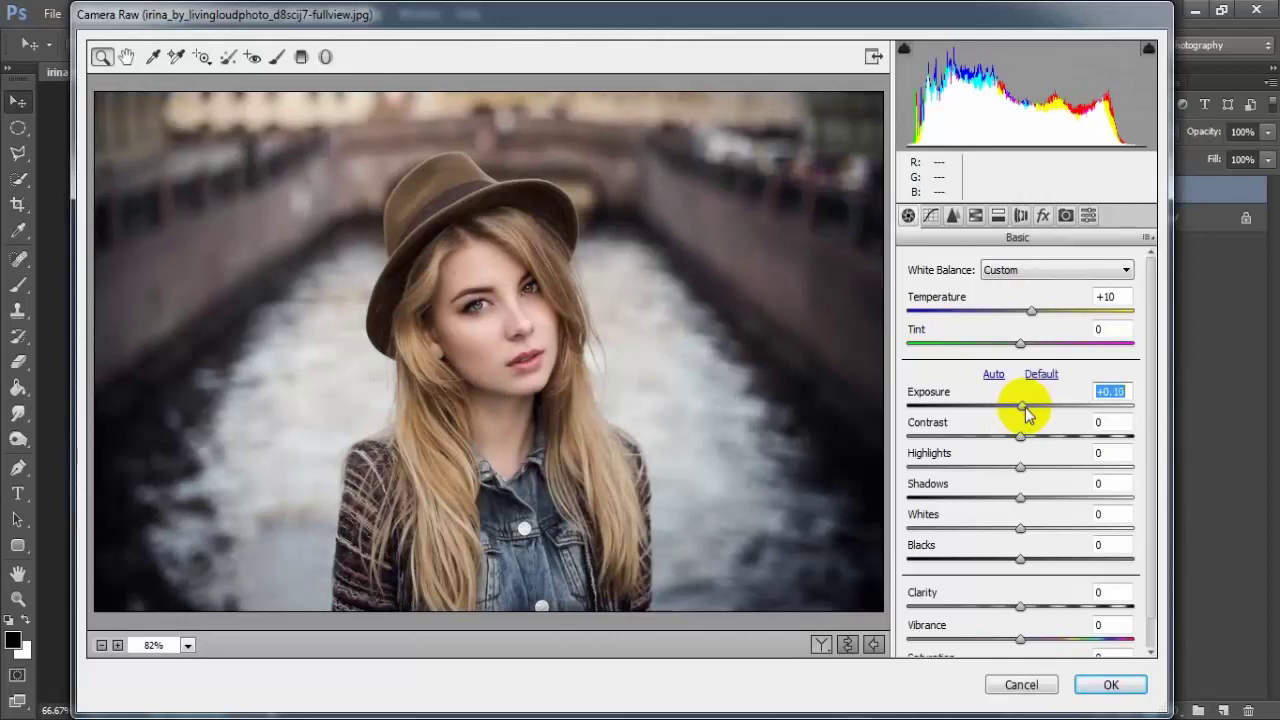
{"action": "left_click_drag", "start_coordinate": [1019, 436], "coordinate": [953, 478]}
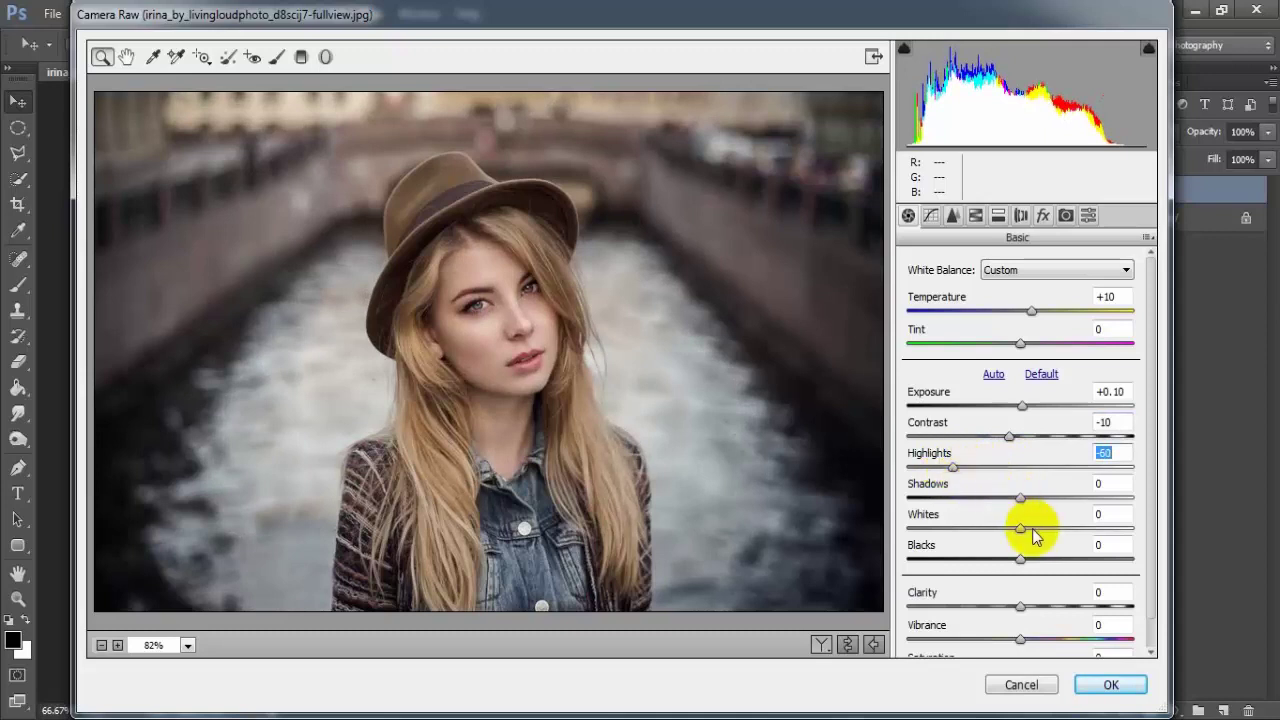
{"action": "left_click_drag", "start_coordinate": [1018, 500], "coordinate": [1045, 508]}
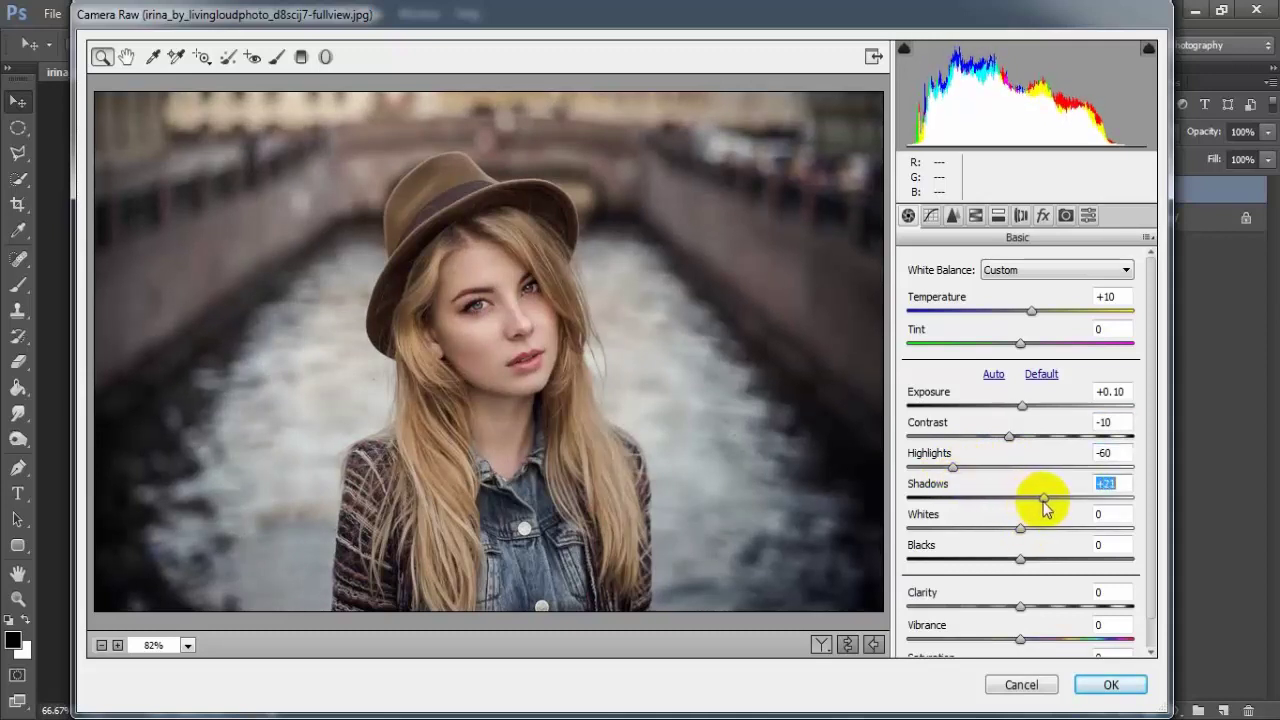
{"action": "left_click_drag", "start_coordinate": [1020, 528], "coordinate": [1042, 533]}
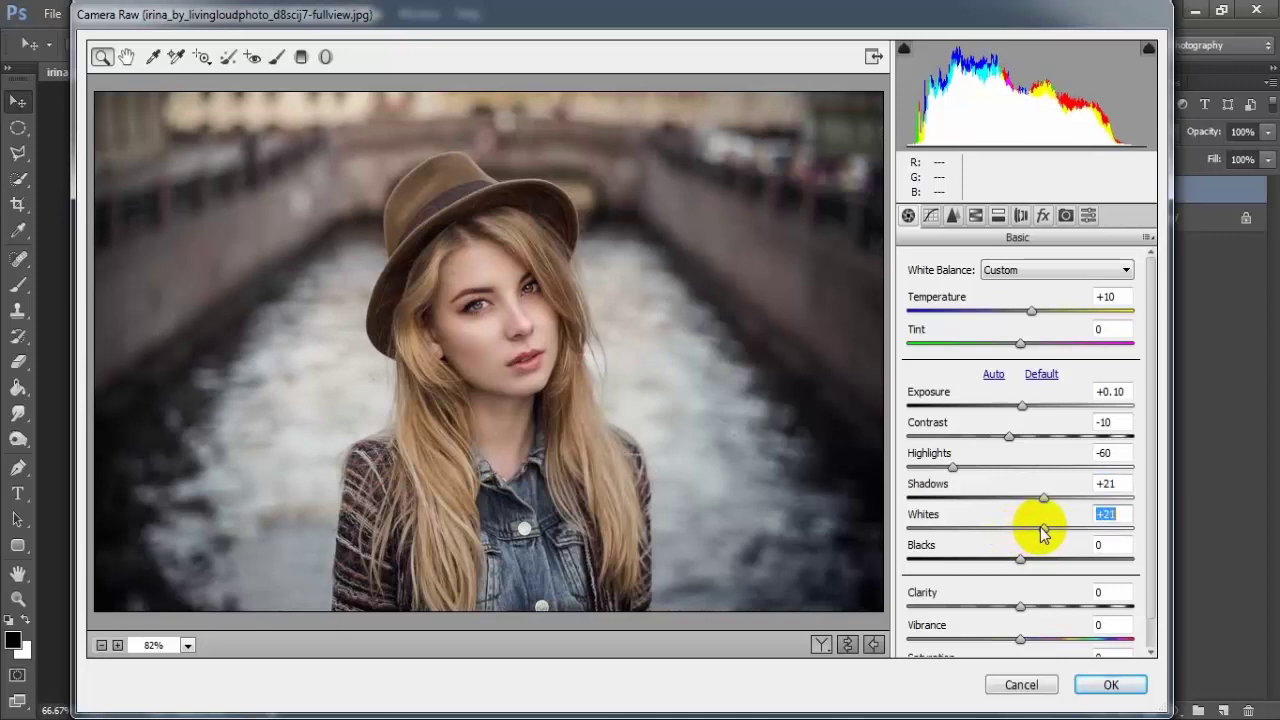
{"action": "mouse_move", "coordinate": [1021, 561]}
{"action": "left_mouse_down"}
{"action": "mouse_move", "coordinate": [1057, 569]}
{"action": "mouse_move", "coordinate": [1038, 564]}
{"action": "left_mouse_up"}
Step: Set Clarity +11, Vibrance -14 and Saturation -12 in the Basic panel
{"action": "scroll", "coordinate": [1150, 560], "scroll_direction": "down", "scroll_amount": 1}
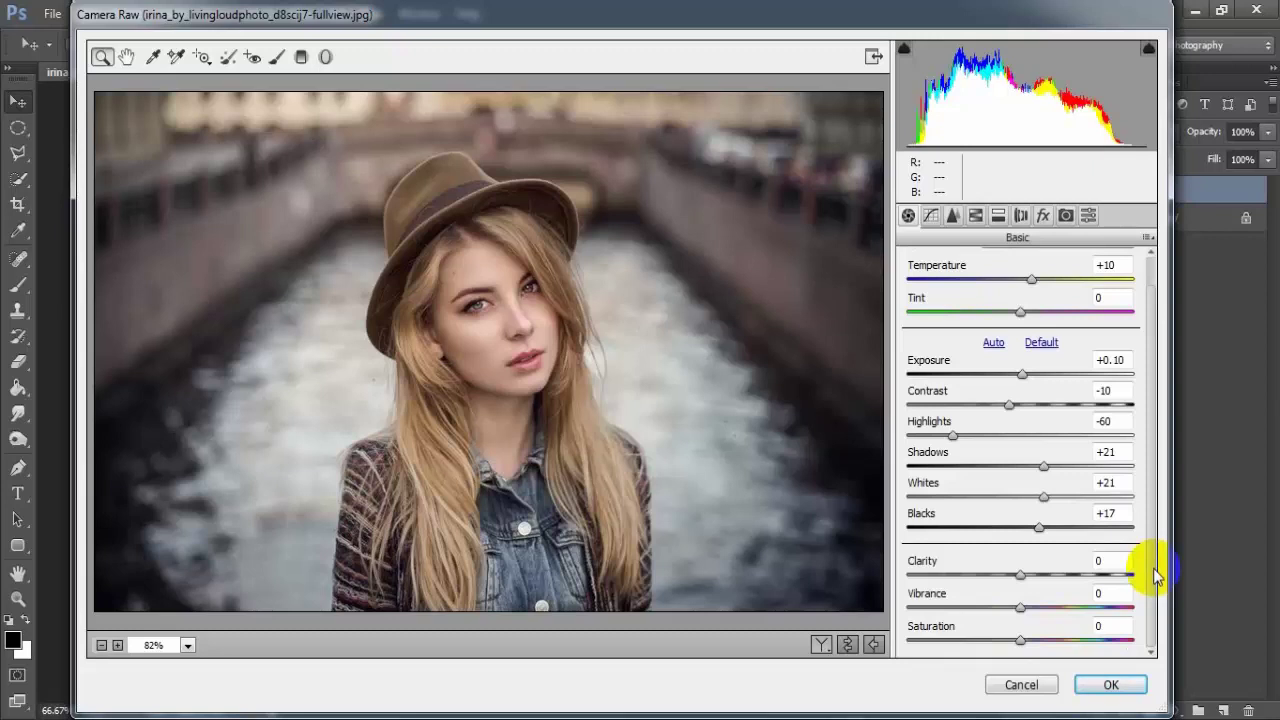
{"action": "mouse_move", "coordinate": [1021, 576]}
{"action": "left_mouse_down"}
{"action": "mouse_move", "coordinate": [1037, 578]}
{"action": "mouse_move", "coordinate": [1006, 615]}
{"action": "left_mouse_up"}
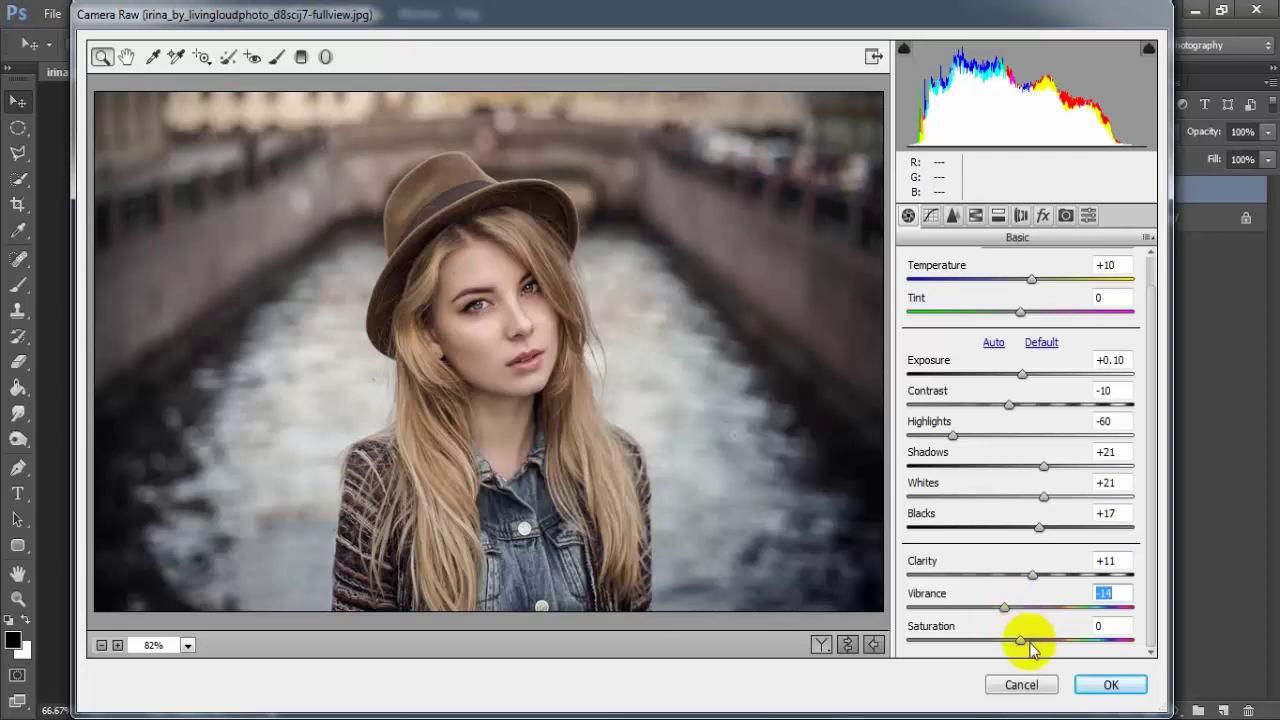
{"action": "left_click_drag", "start_coordinate": [1020, 640], "coordinate": [1007, 646]}
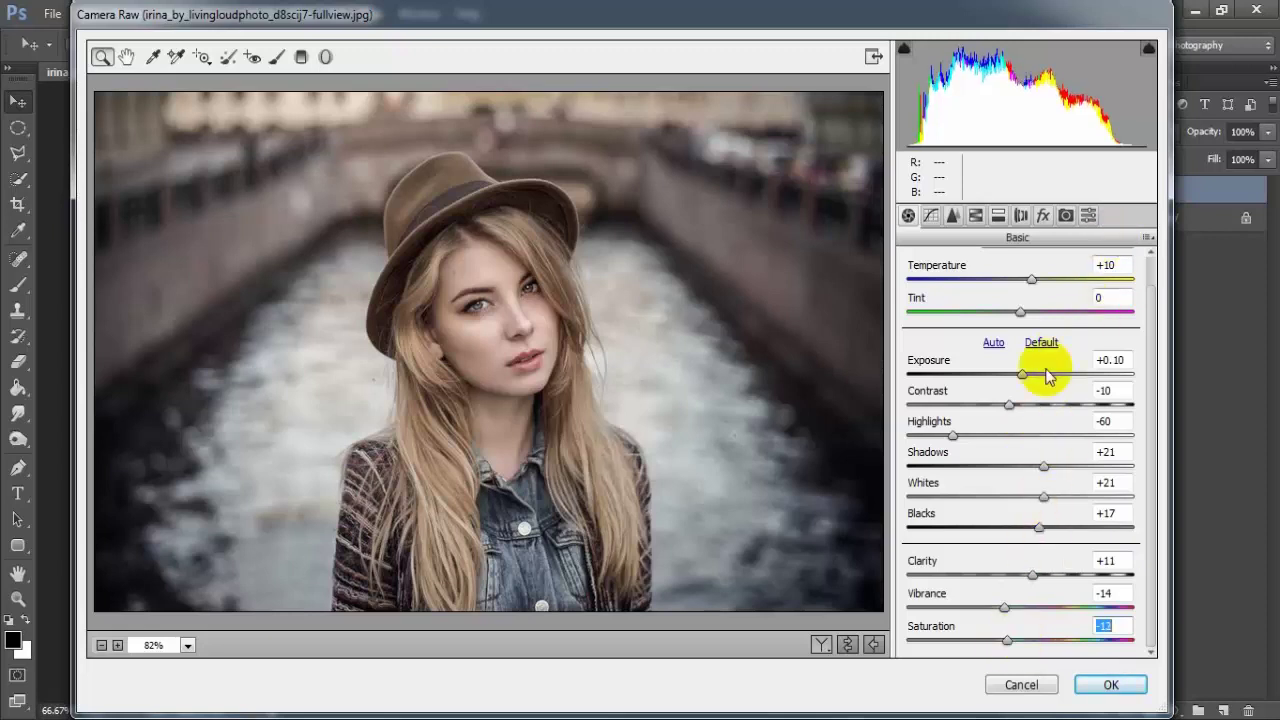
{"action": "left_click", "coordinate": [1118, 628]}
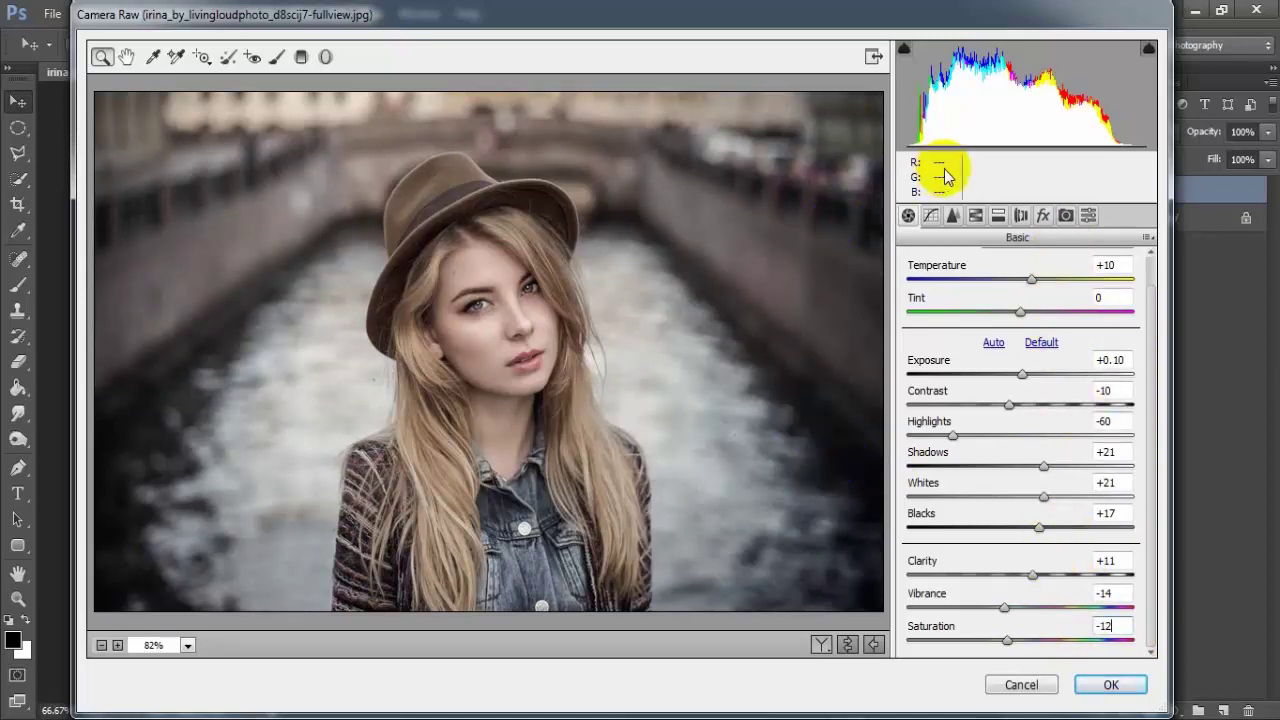
Step: In Detail, set Sharpening Amount 20, Luminance noise reduction 18 and Color noise reduction 17
{"action": "left_click", "coordinate": [952, 216]}
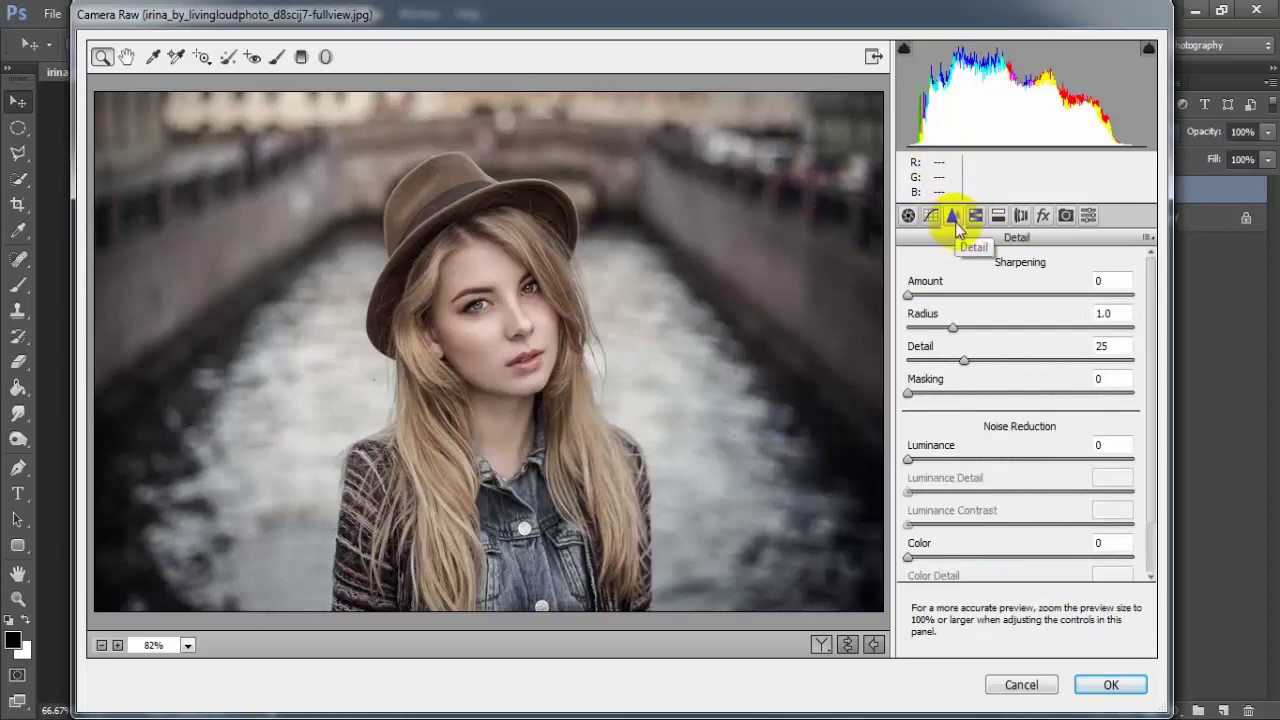
{"action": "left_click_drag", "start_coordinate": [909, 296], "coordinate": [936, 298]}
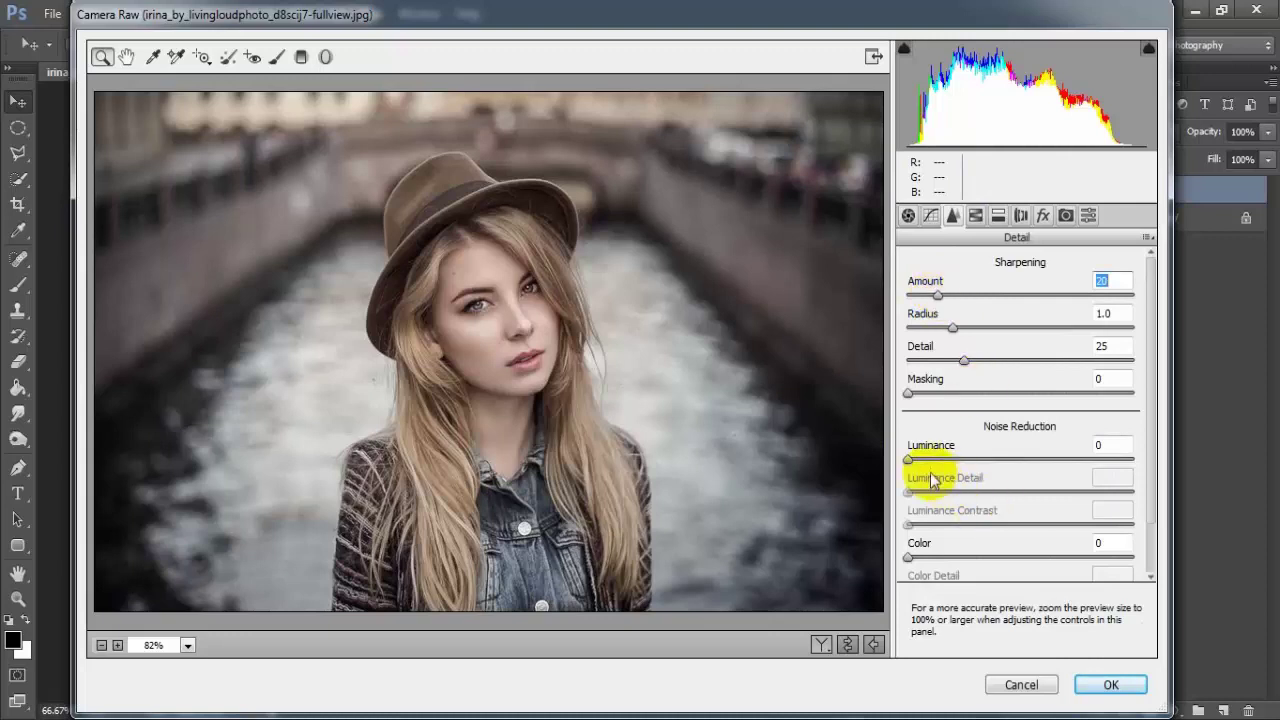
{"action": "left_click_drag", "start_coordinate": [909, 459], "coordinate": [929, 464]}
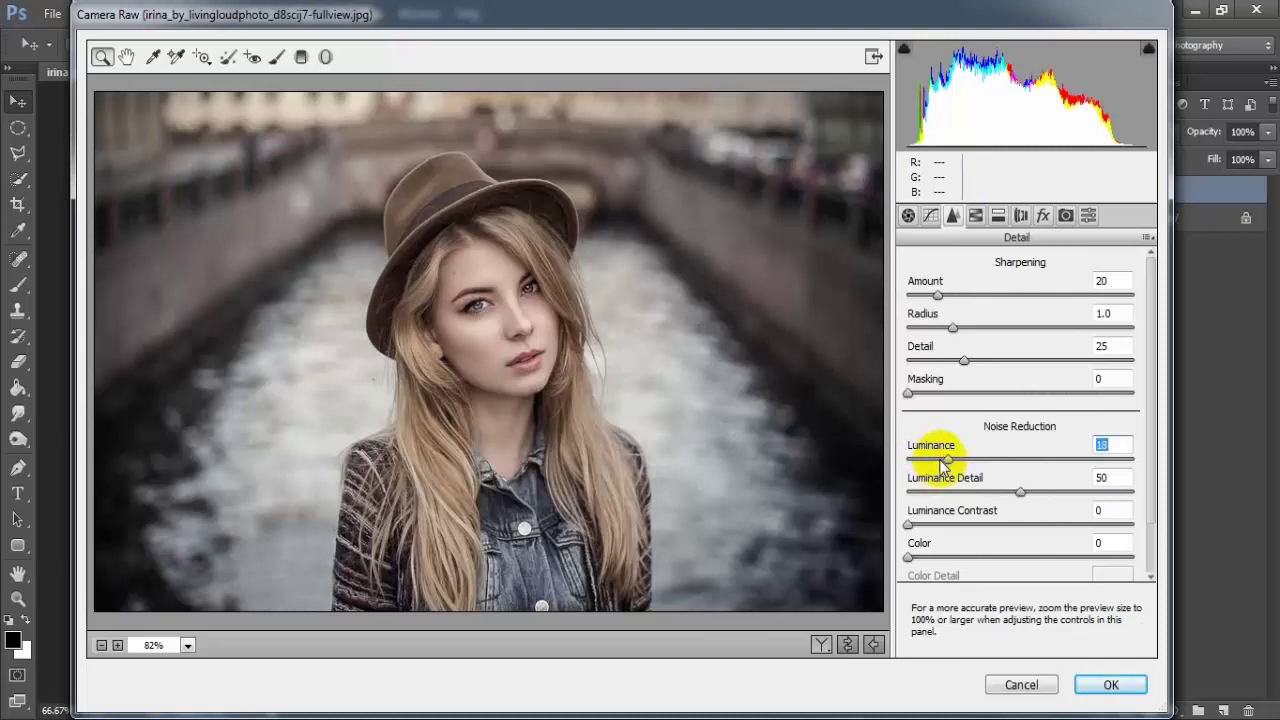
{"action": "left_click_drag", "start_coordinate": [1152, 420], "coordinate": [1157, 482]}
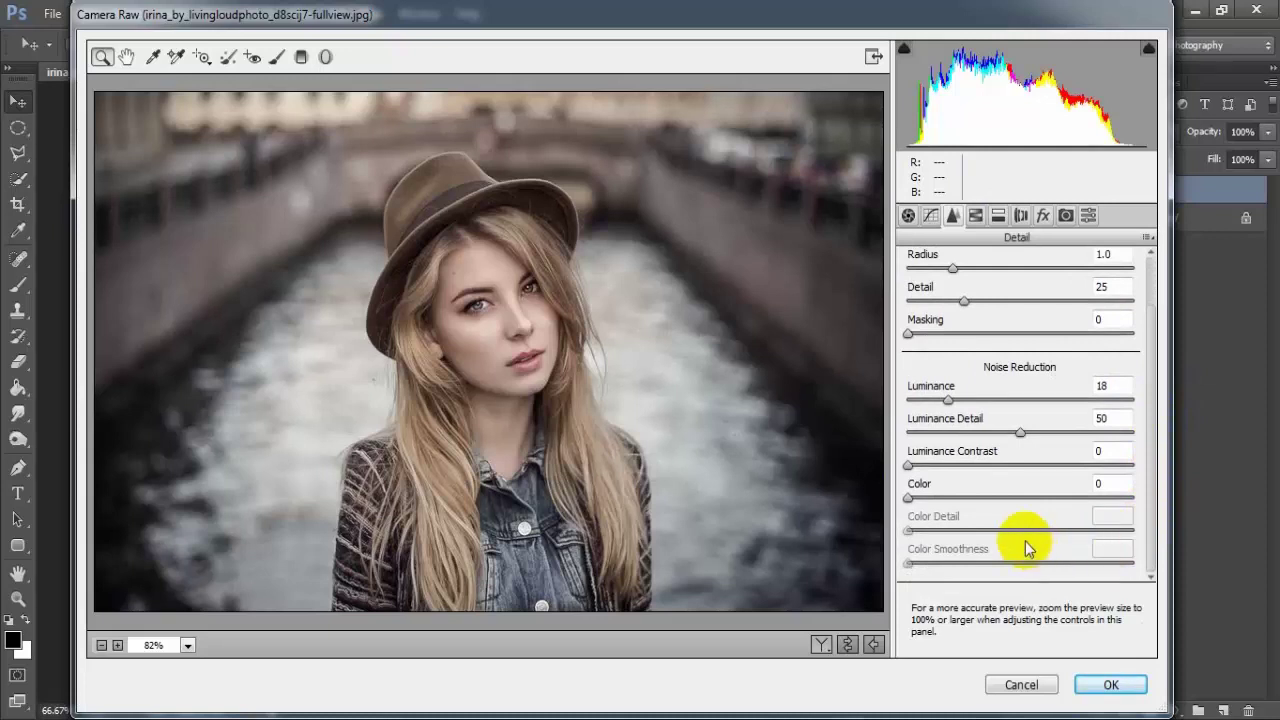
{"action": "left_click_drag", "start_coordinate": [908, 498], "coordinate": [927, 500]}
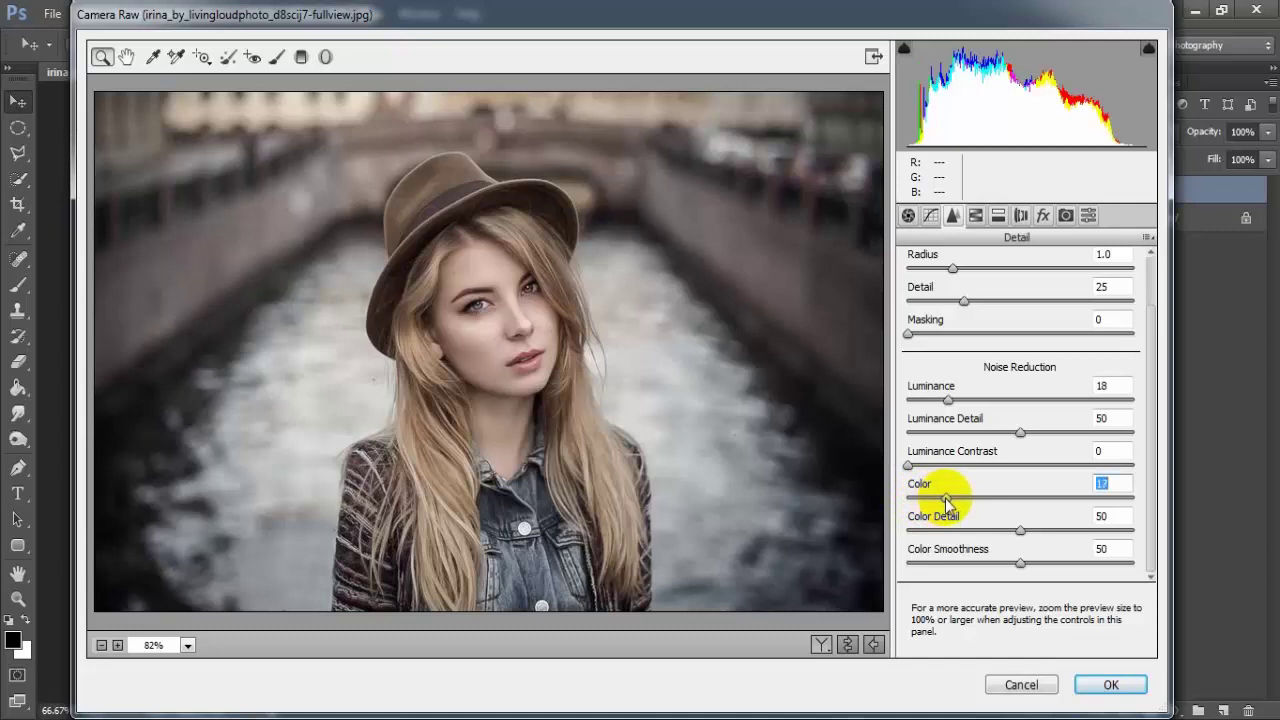
{"action": "left_click", "coordinate": [1112, 483]}
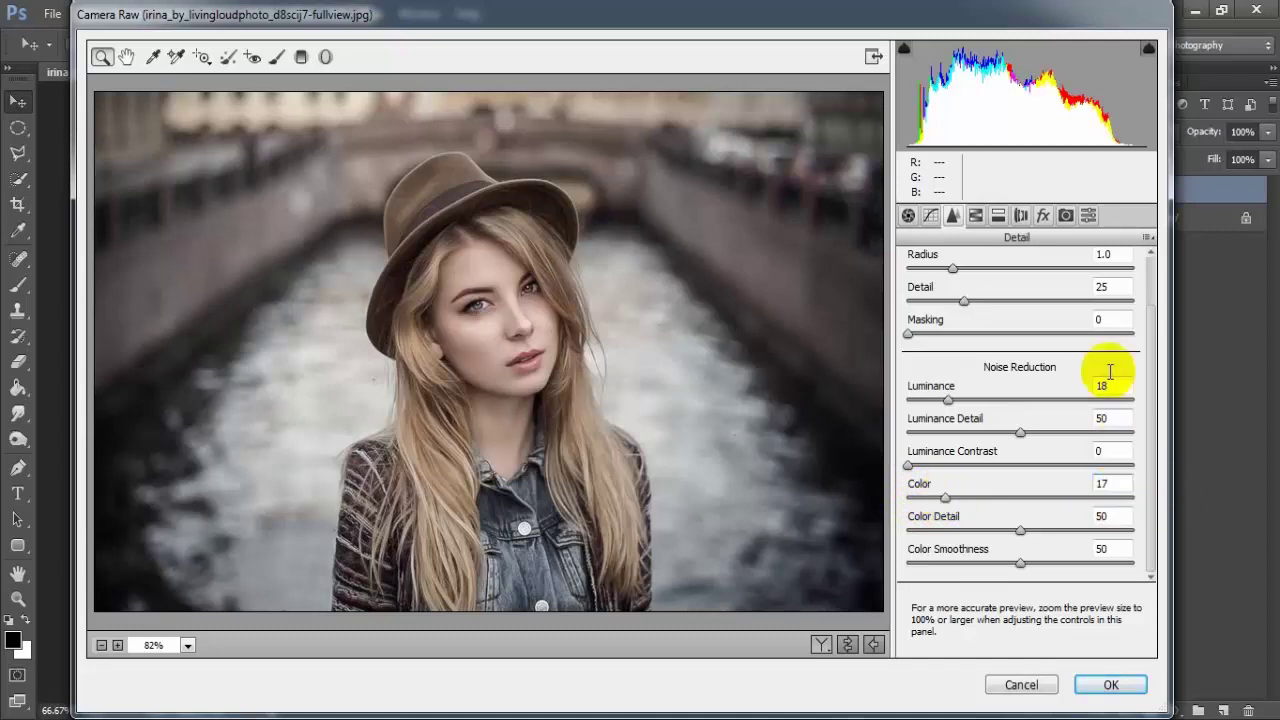
{"action": "left_click", "coordinate": [808, 470]}
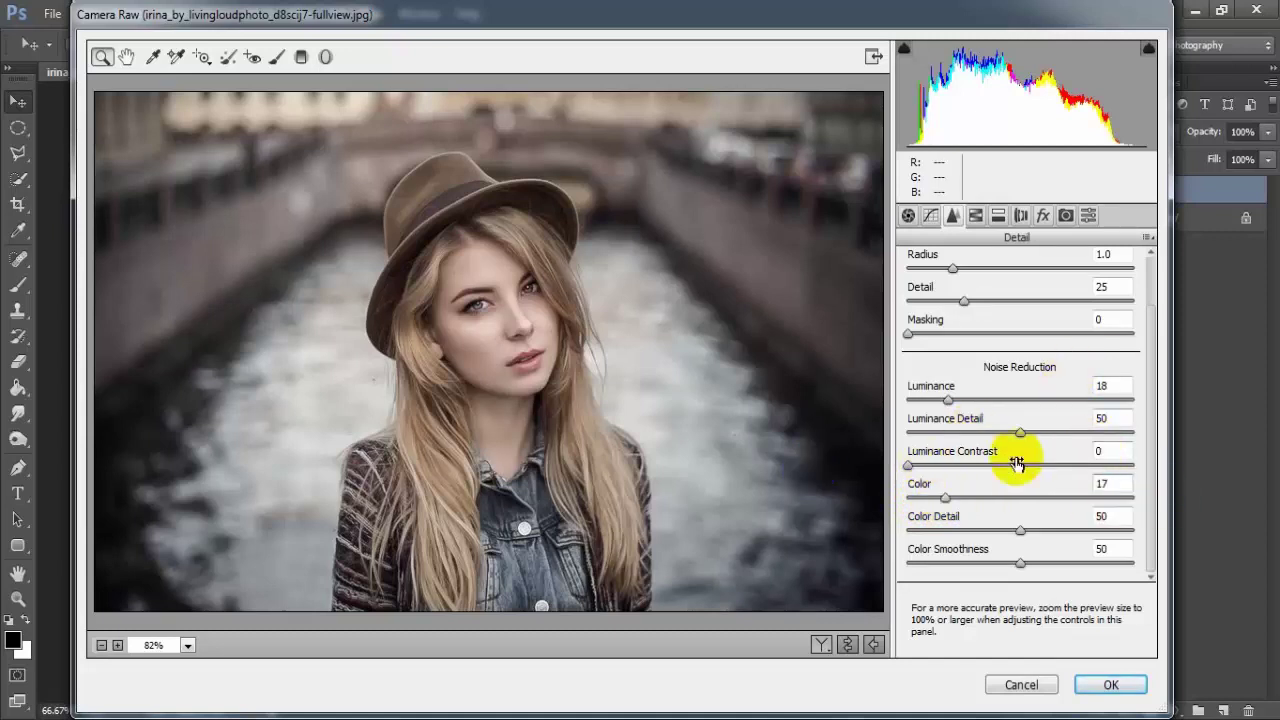
{"action": "scroll", "coordinate": [1100, 478], "scroll_direction": "up", "scroll_amount": 1}
{"action": "left_click", "coordinate": [777, 479]}
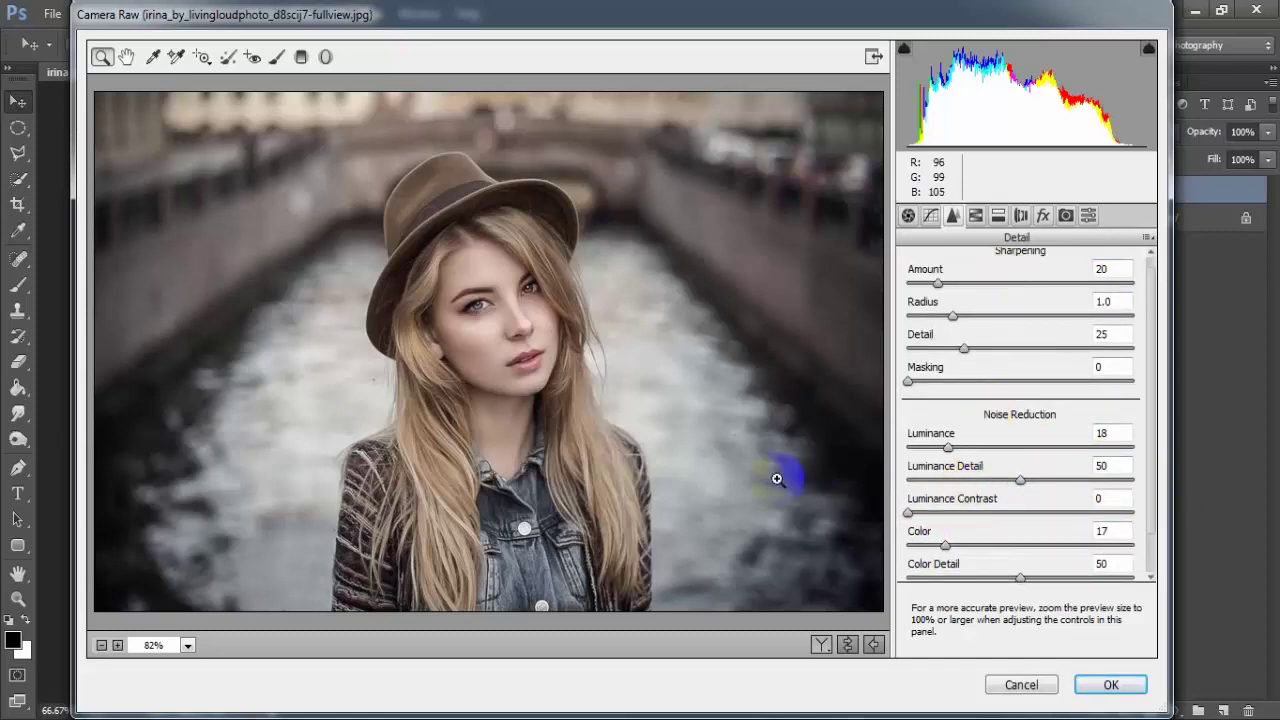
Step: In HSL, shift Yellows and Greens hue to -100 and raise Yellows saturation to +42
{"action": "left_click", "coordinate": [975, 216]}
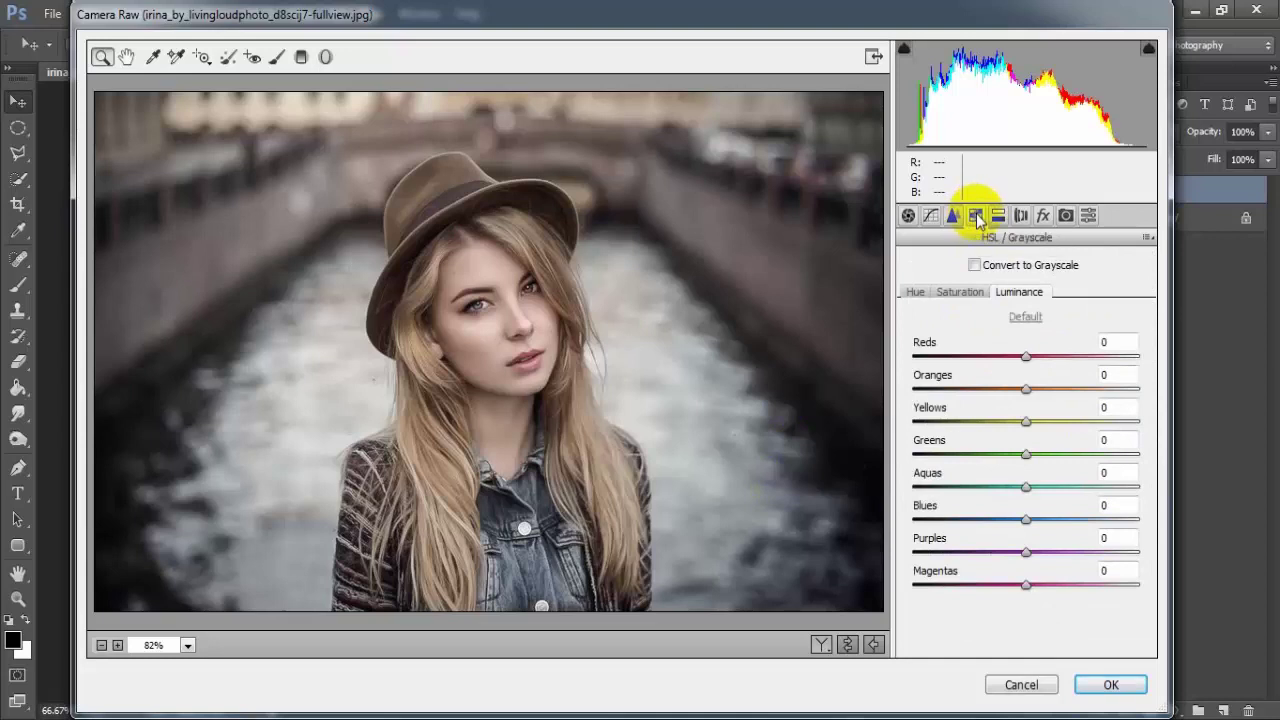
{"action": "left_click", "coordinate": [915, 293]}
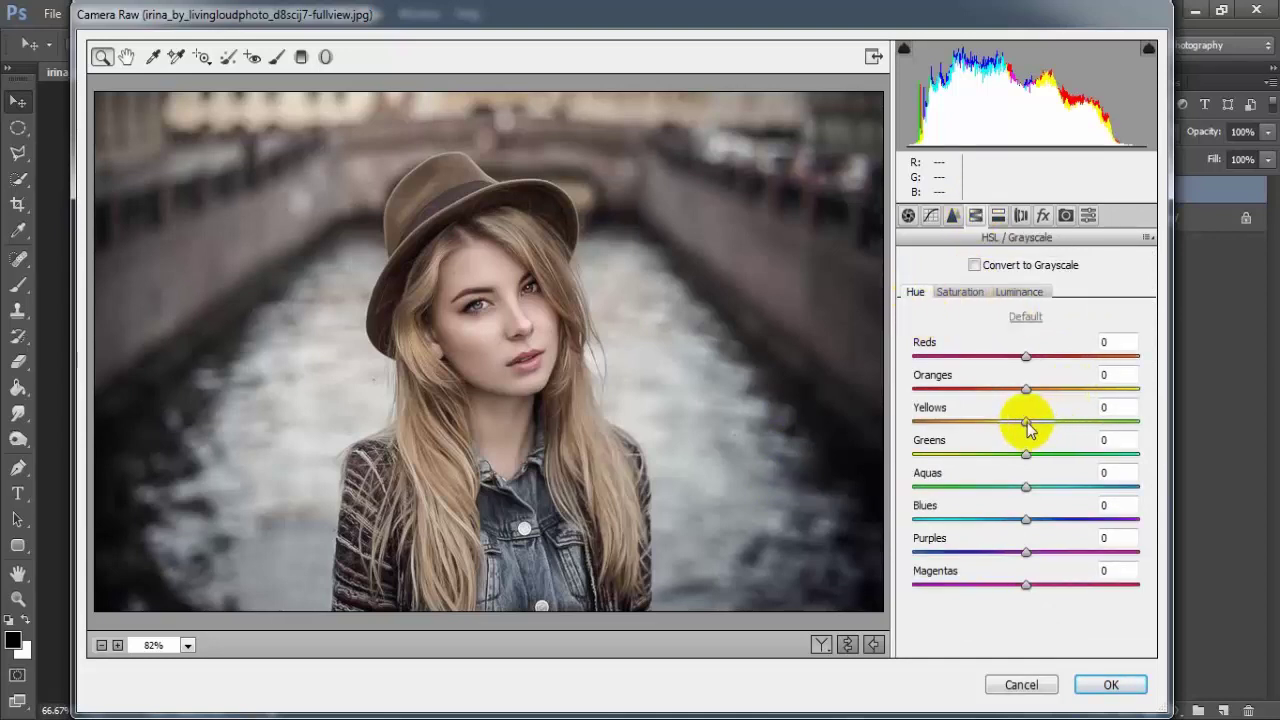
{"action": "left_click_drag", "start_coordinate": [1030, 425], "coordinate": [891, 422]}
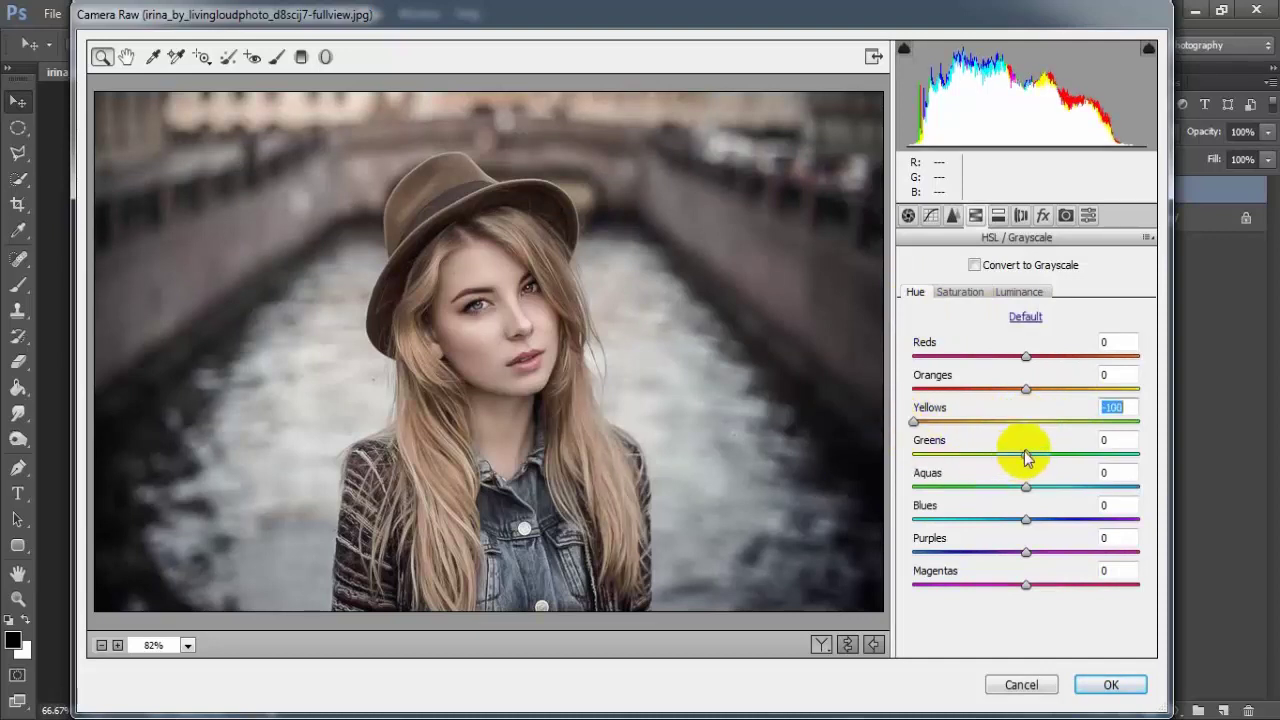
{"action": "left_click_drag", "start_coordinate": [1025, 454], "coordinate": [912, 458]}
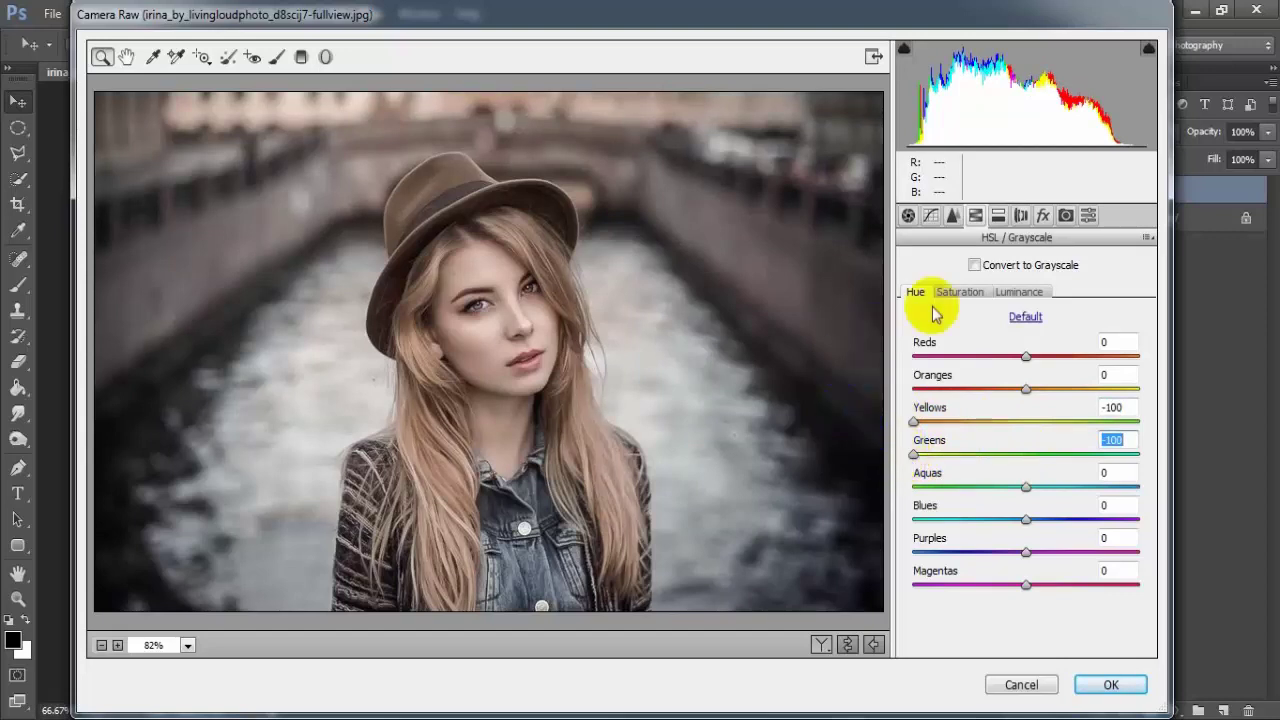
{"action": "left_click", "coordinate": [963, 293]}
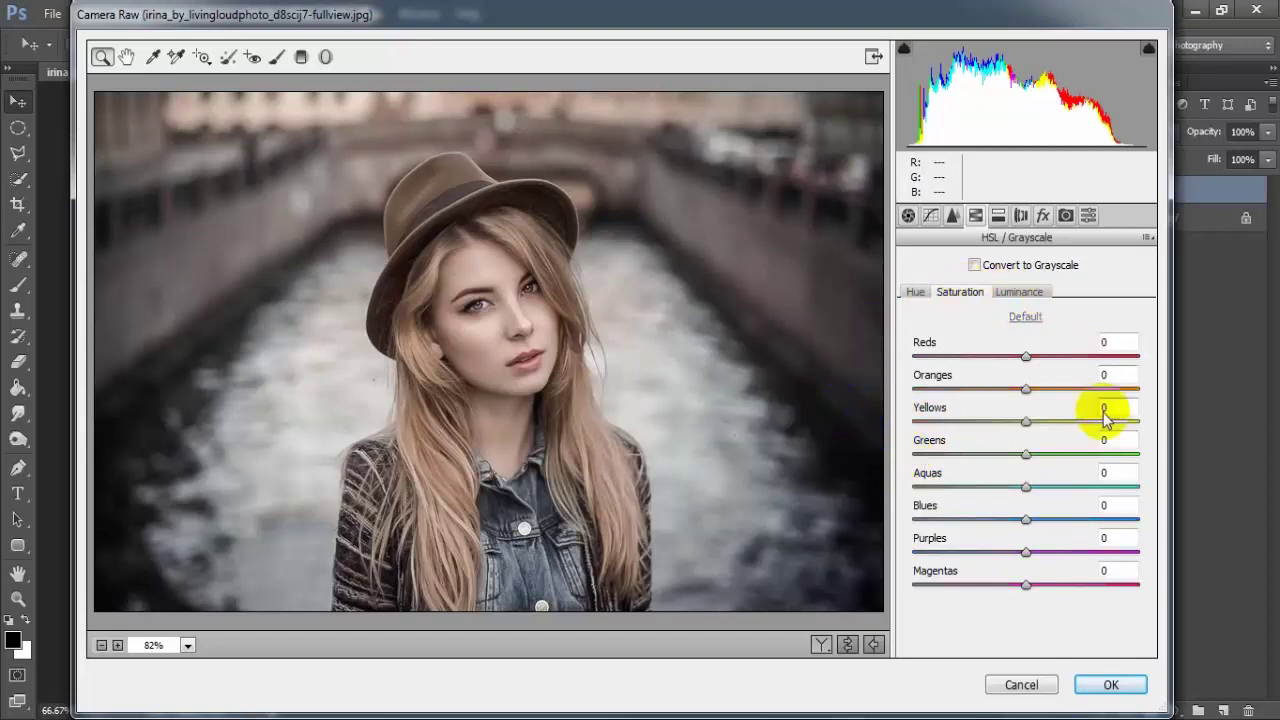
{"action": "mouse_move", "coordinate": [1025, 421]}
{"action": "left_mouse_down"}
{"action": "mouse_move", "coordinate": [1072, 428]}
{"action": "mouse_move", "coordinate": [888, 463]}
{"action": "left_mouse_up"}
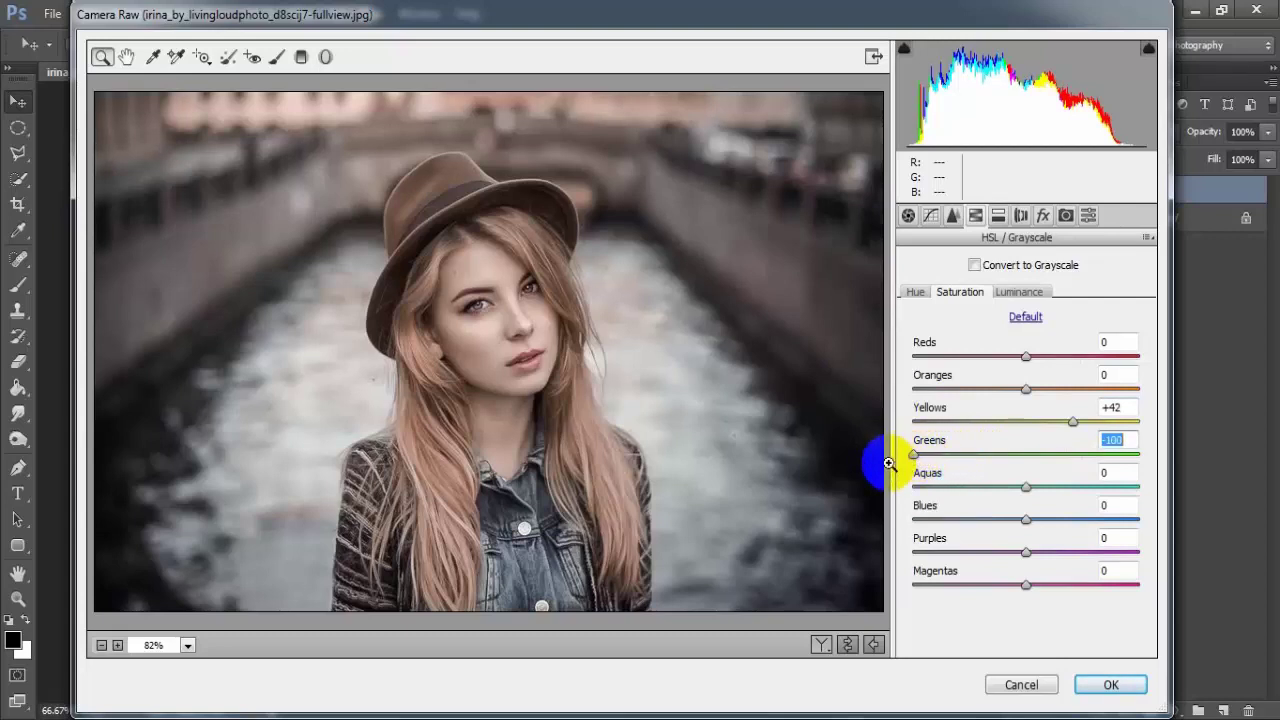
Step: Set HSL Luminance to Oranges +11, Yellows +100, Greens +100, Aquas +24, Blues +27
{"action": "left_click", "coordinate": [1017, 293]}
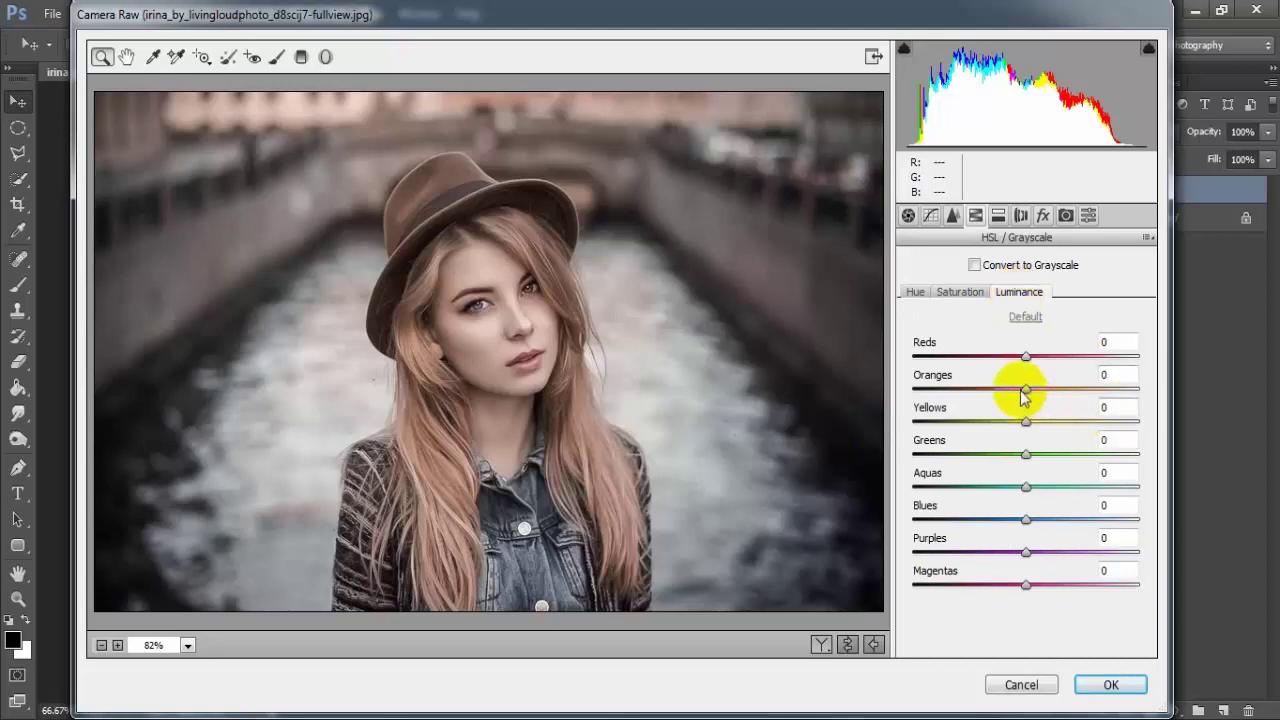
{"action": "left_click_drag", "start_coordinate": [1023, 397], "coordinate": [1037, 396]}
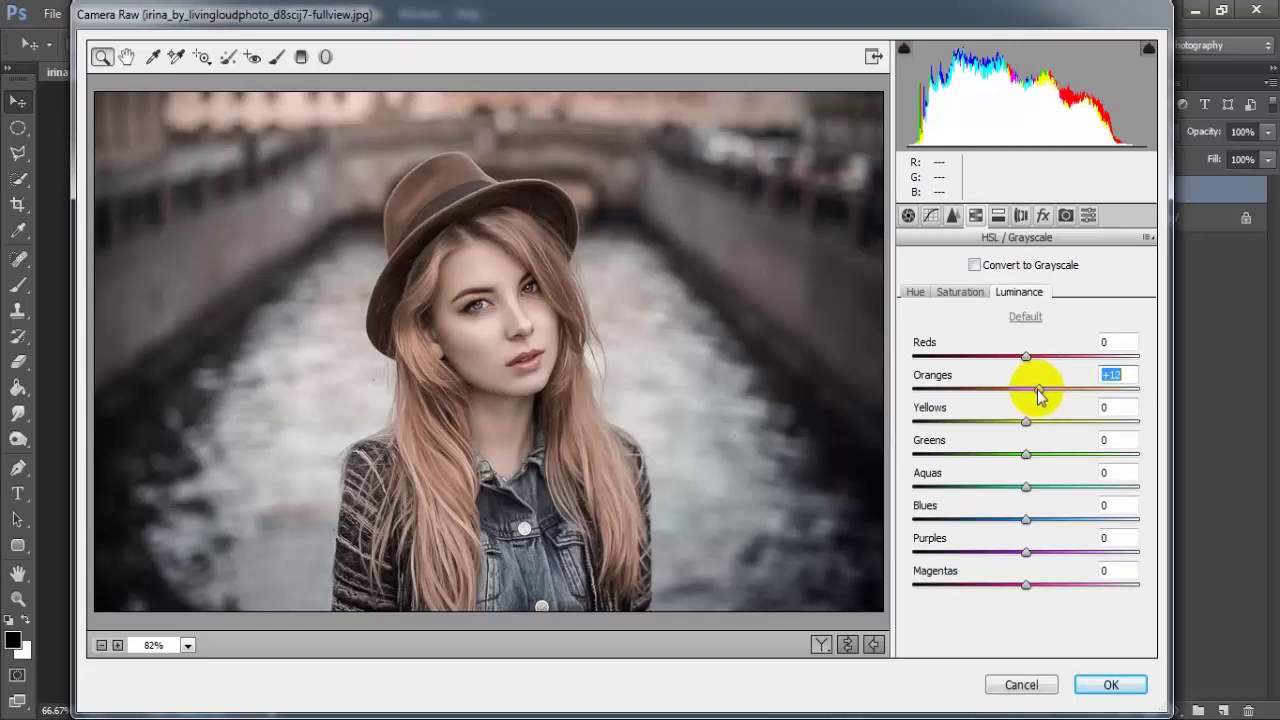
{"action": "left_click_drag", "start_coordinate": [1040, 396], "coordinate": [1037, 396]}
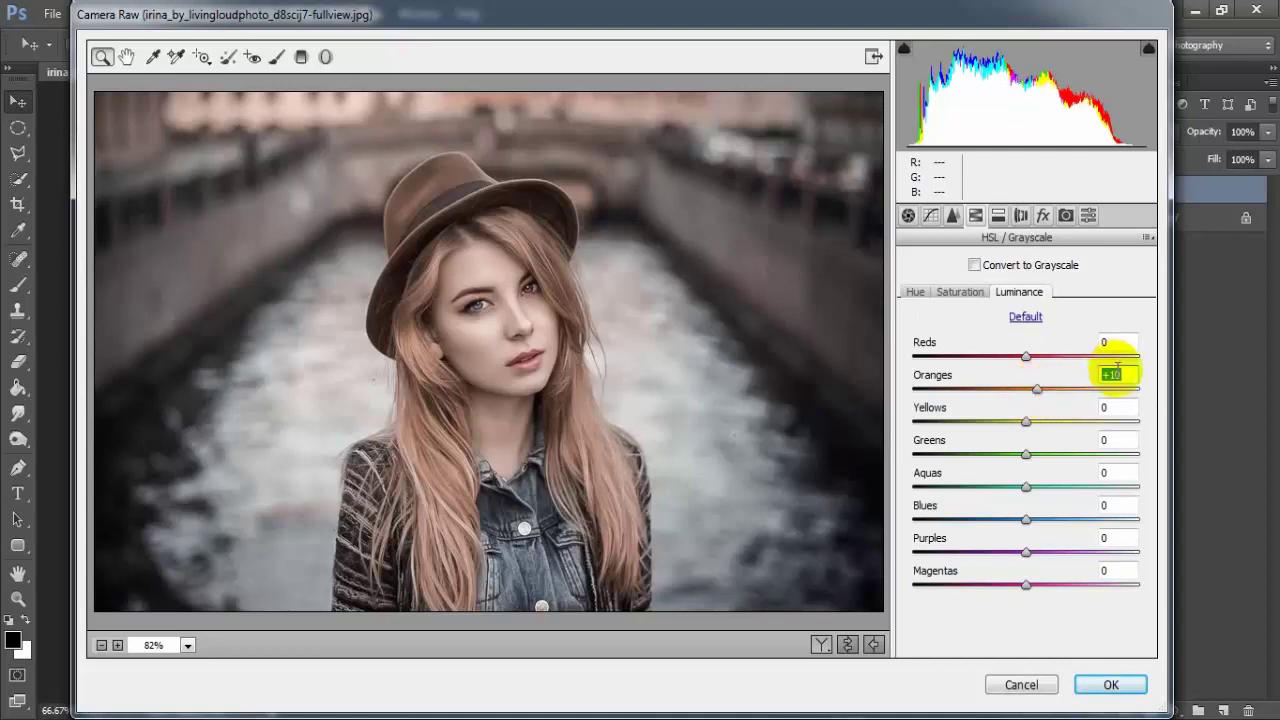
{"action": "type", "text": "11"}
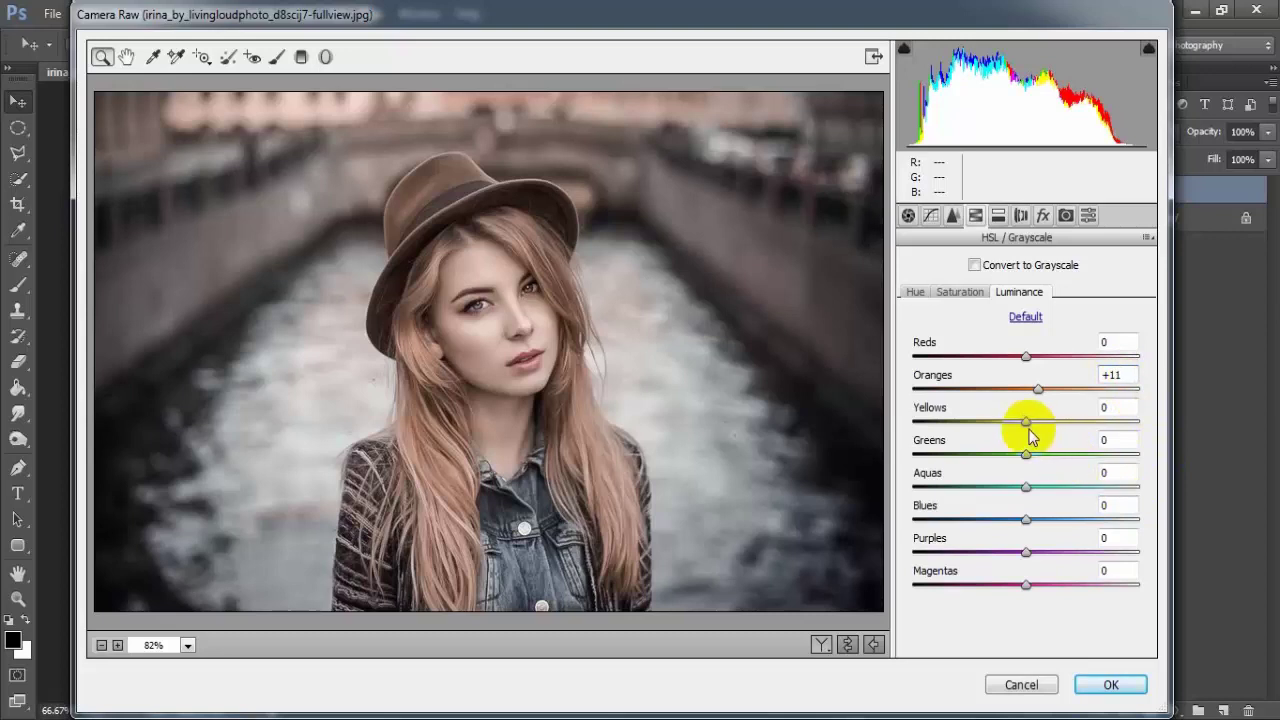
{"action": "left_click_drag", "start_coordinate": [1026, 421], "coordinate": [1148, 428]}
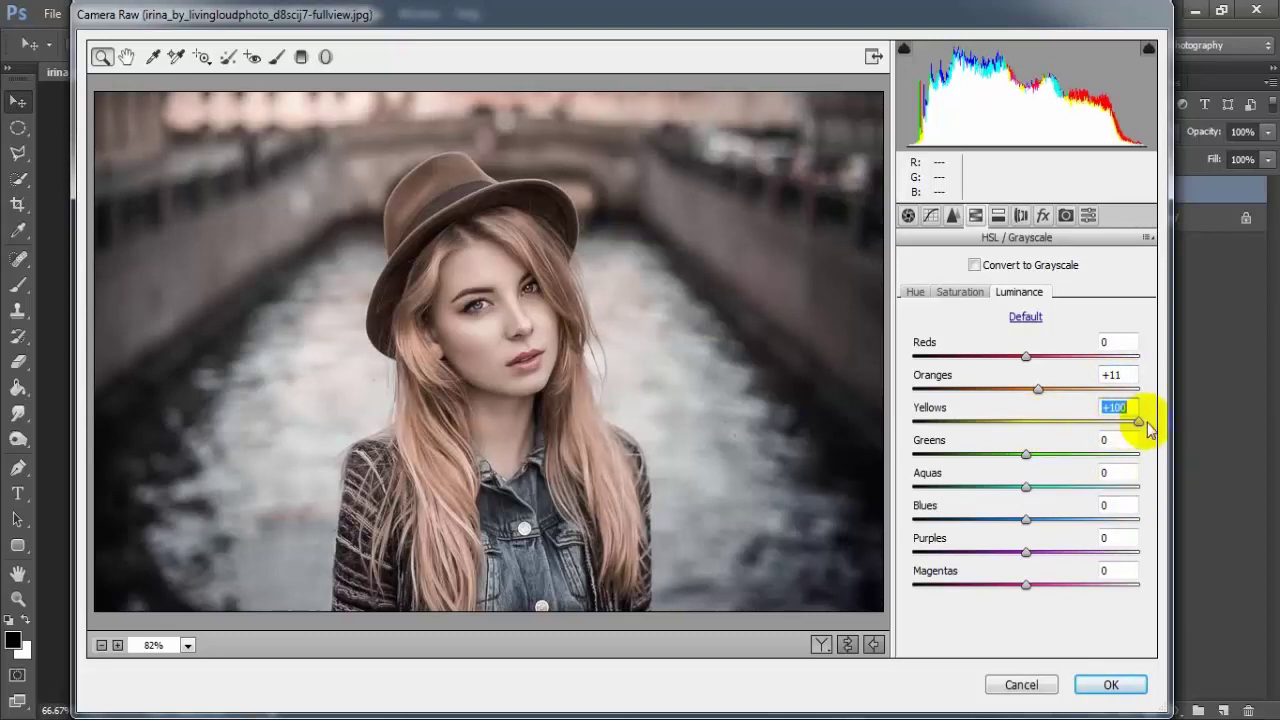
{"action": "left_click_drag", "start_coordinate": [1028, 455], "coordinate": [1155, 475]}
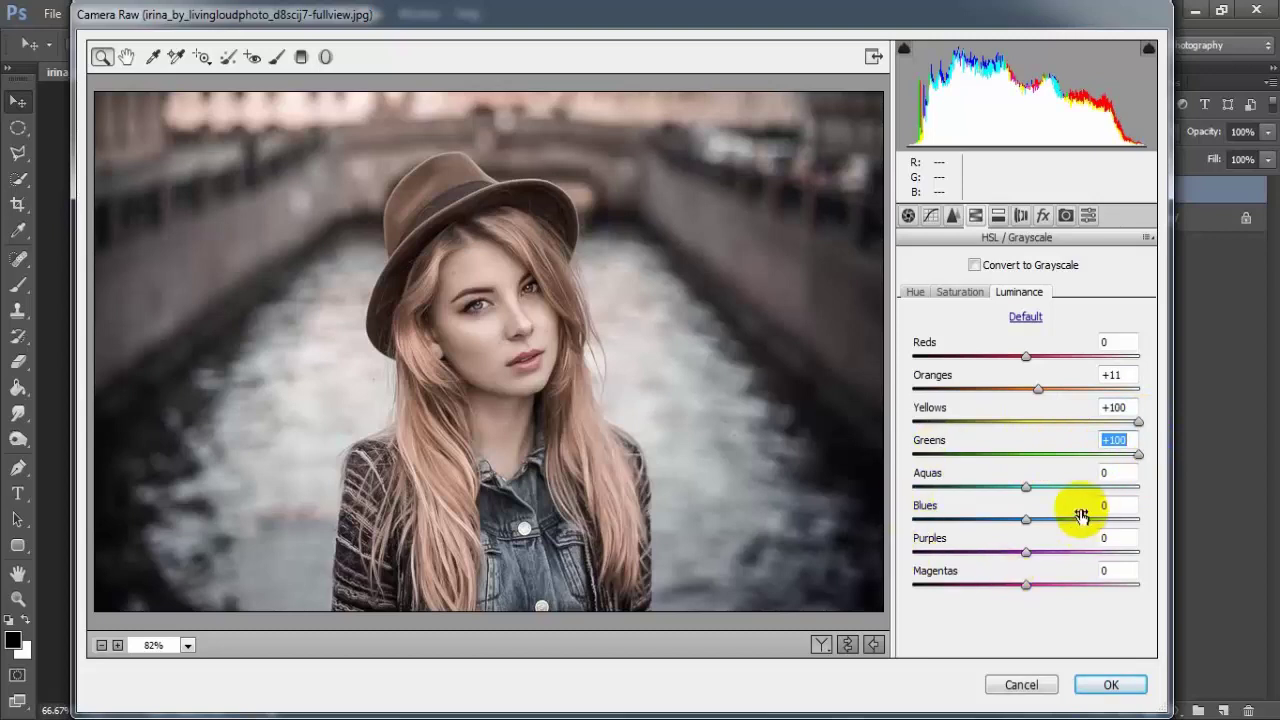
{"action": "left_click_drag", "start_coordinate": [1025, 488], "coordinate": [1040, 490]}
{"action": "left_click_drag", "start_coordinate": [1046, 490], "coordinate": [1054, 491]}
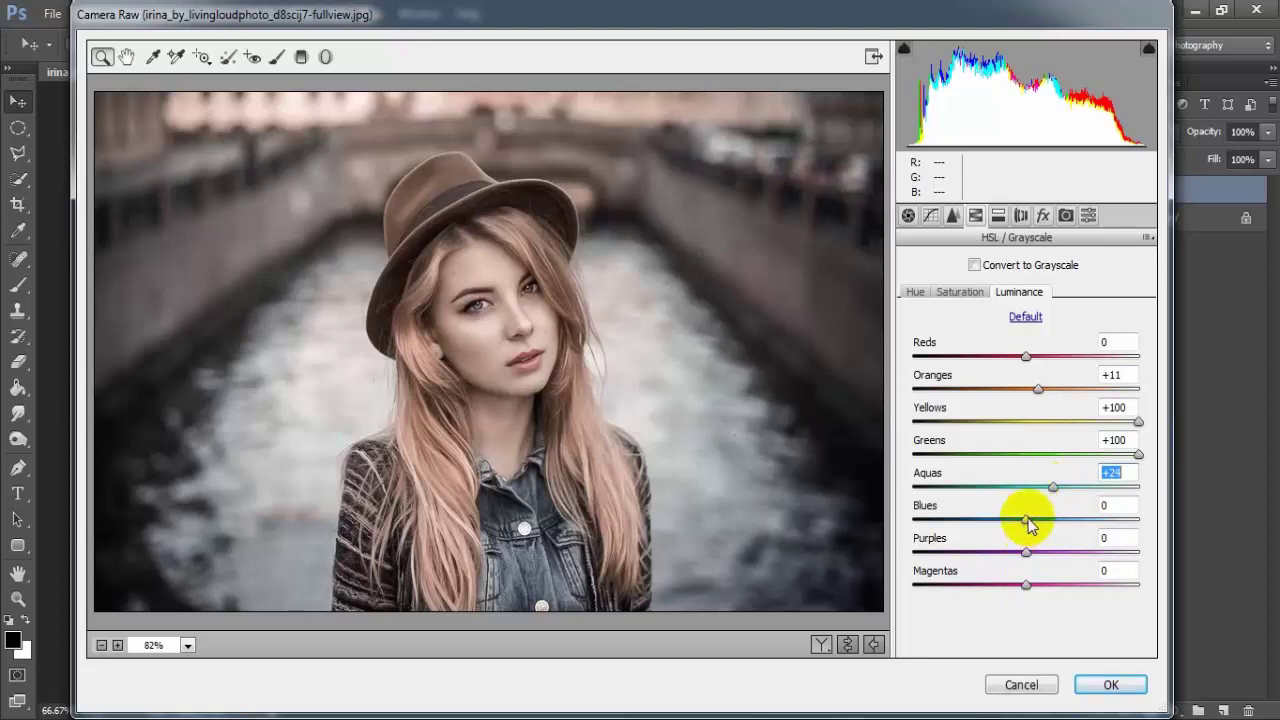
{"action": "left_click_drag", "start_coordinate": [1028, 518], "coordinate": [1083, 518]}
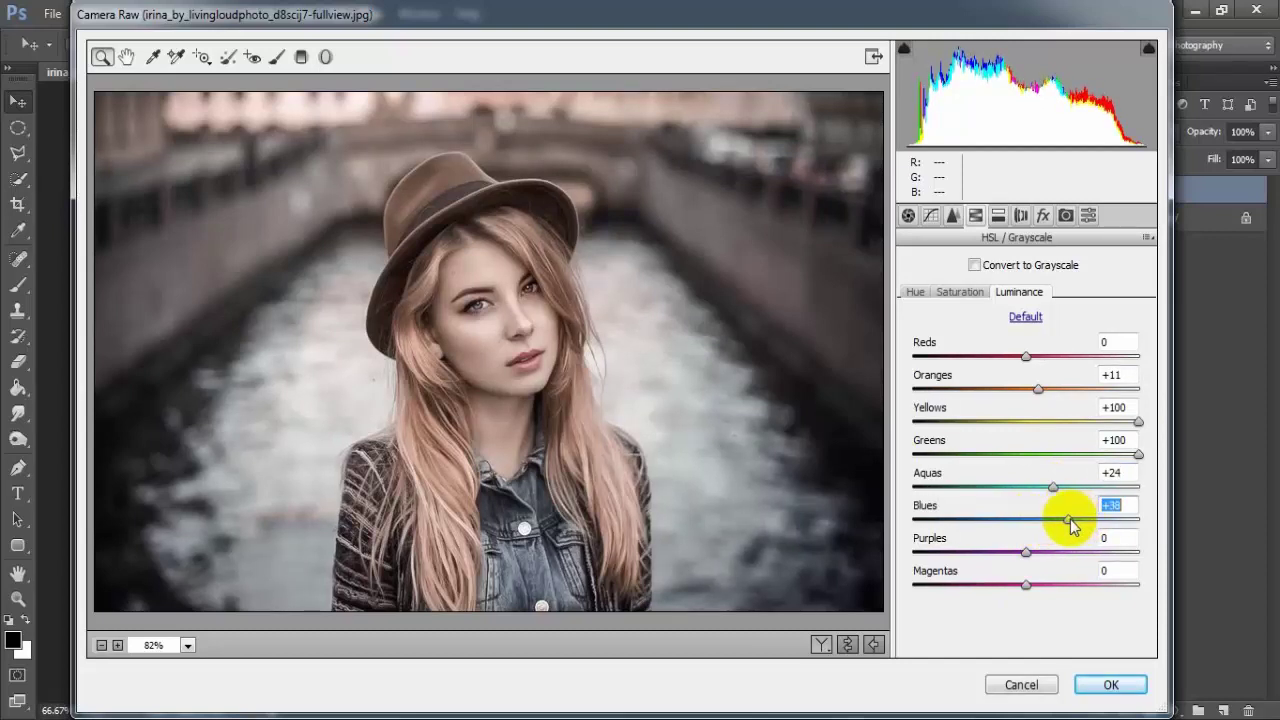
{"action": "left_click_drag", "start_coordinate": [1085, 524], "coordinate": [1056, 521]}
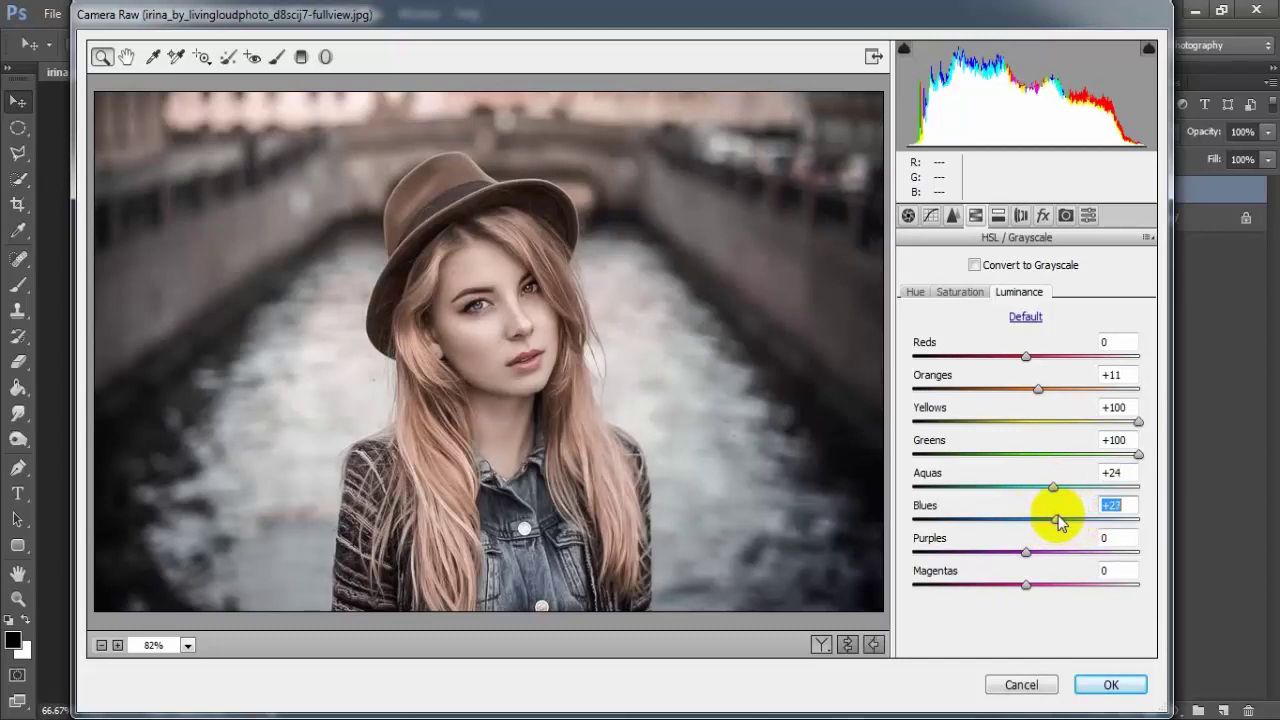
{"action": "type", "text": "27"}
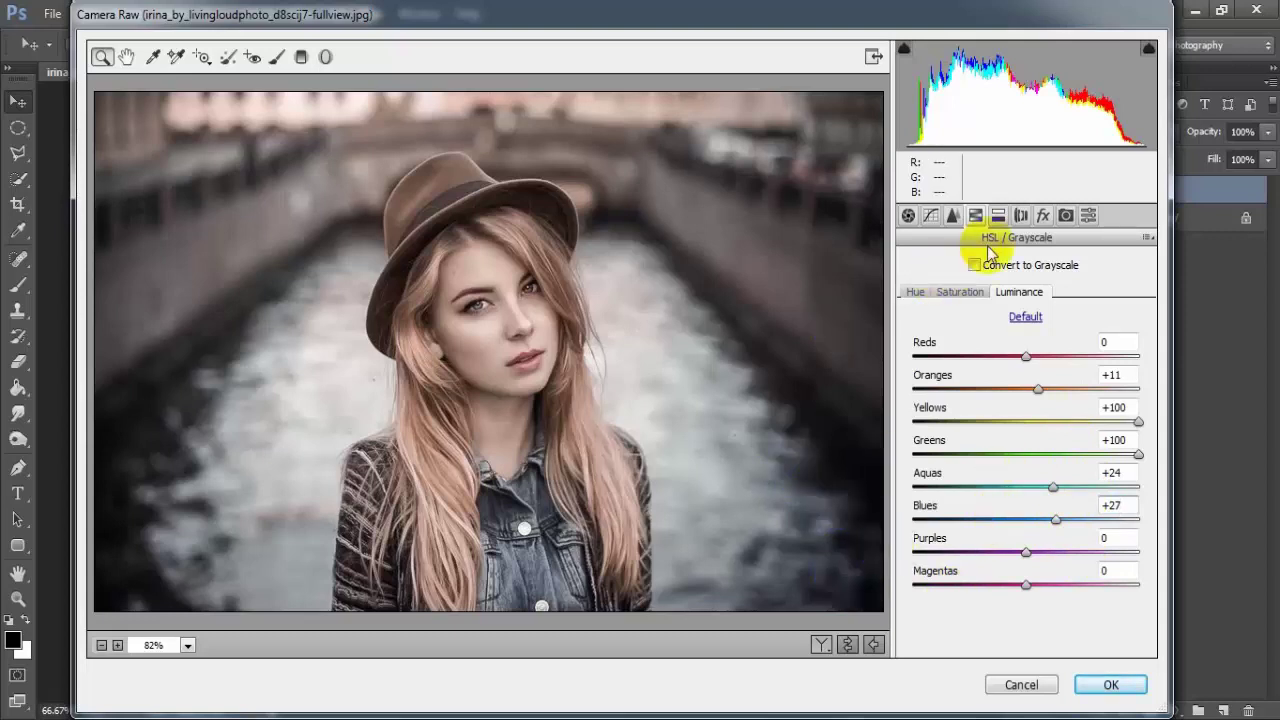
Step: In Split Toning, tint the shadows with Hue 45 and Saturation 14
{"action": "left_click", "coordinate": [999, 216]}
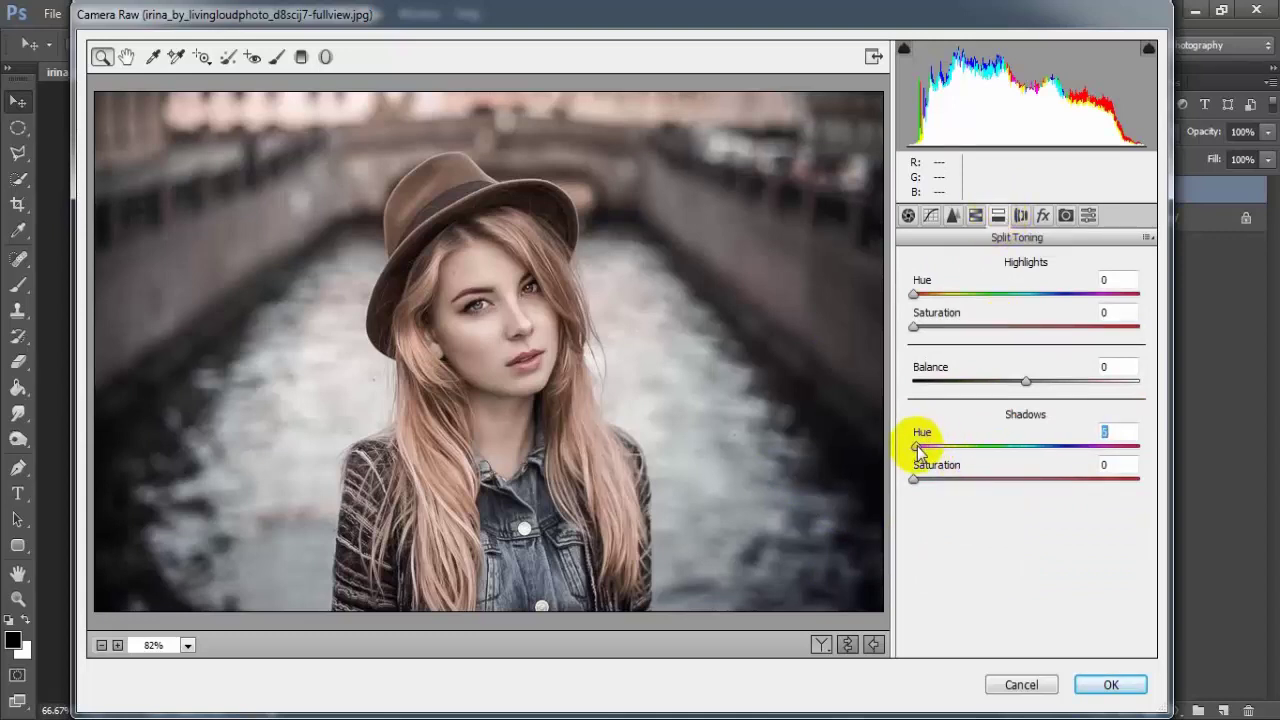
{"action": "left_click_drag", "start_coordinate": [914, 446], "coordinate": [951, 455]}
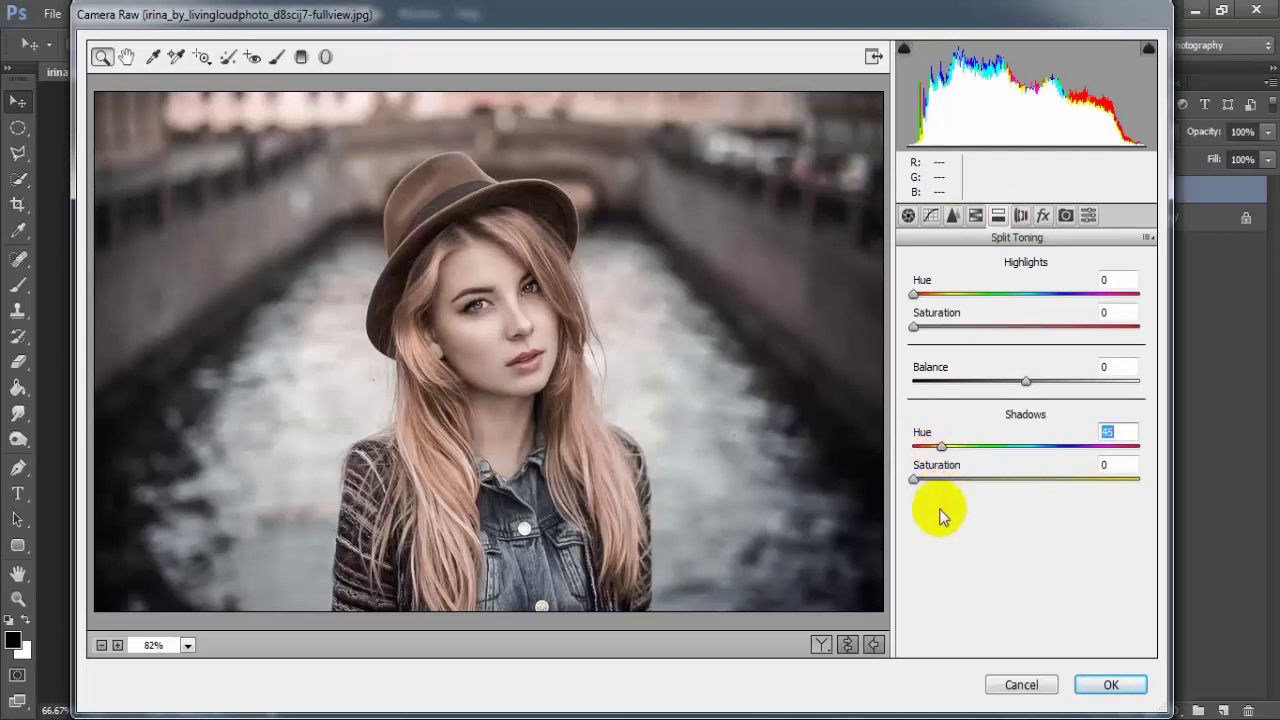
{"action": "left_click", "coordinate": [915, 480]}
{"action": "left_click_drag", "start_coordinate": [918, 483], "coordinate": [951, 485]}
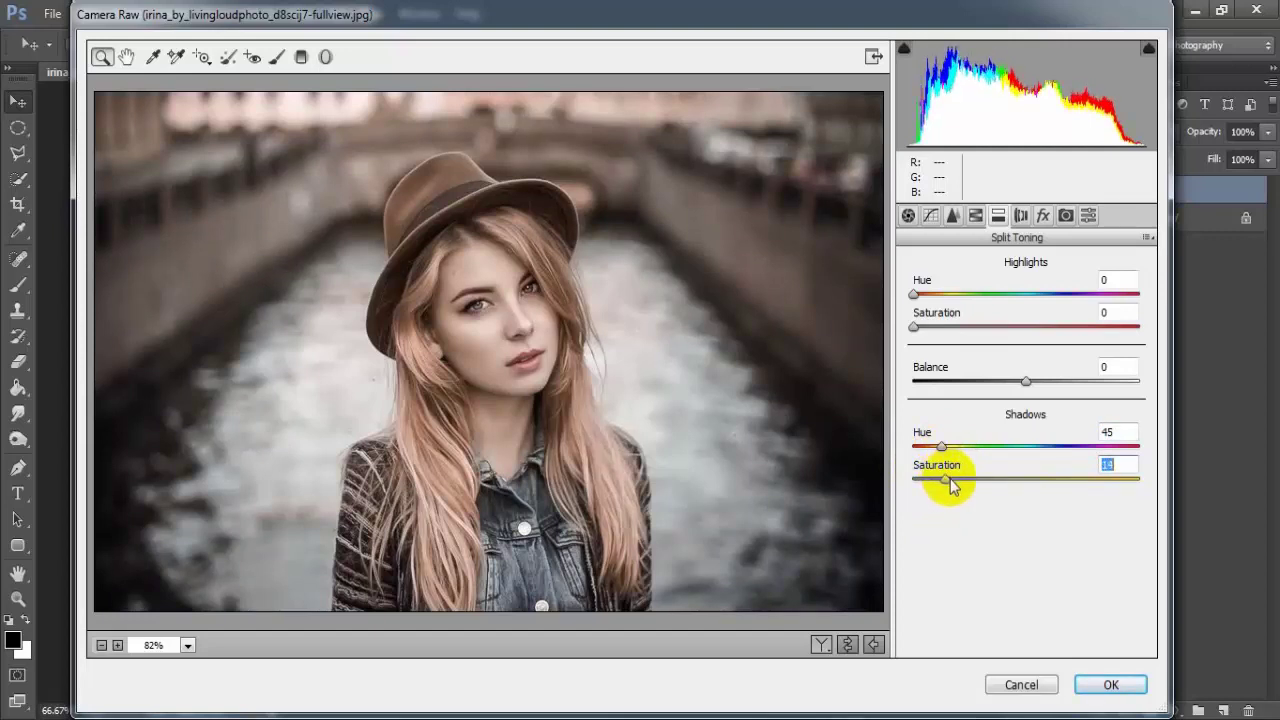
{"action": "left_click", "coordinate": [1105, 464]}
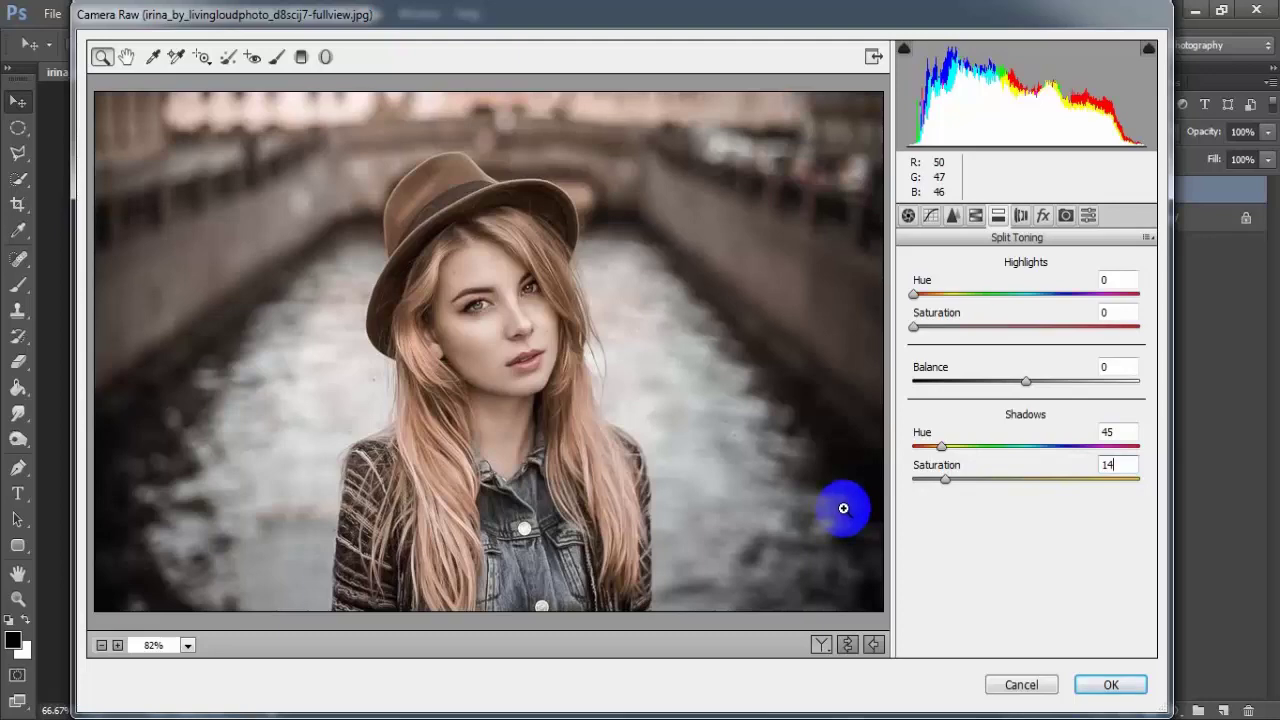
Step: Apply the Camera Raw grade and toggle Layer 1 off and on to compare
{"action": "left_click", "coordinate": [1110, 684]}
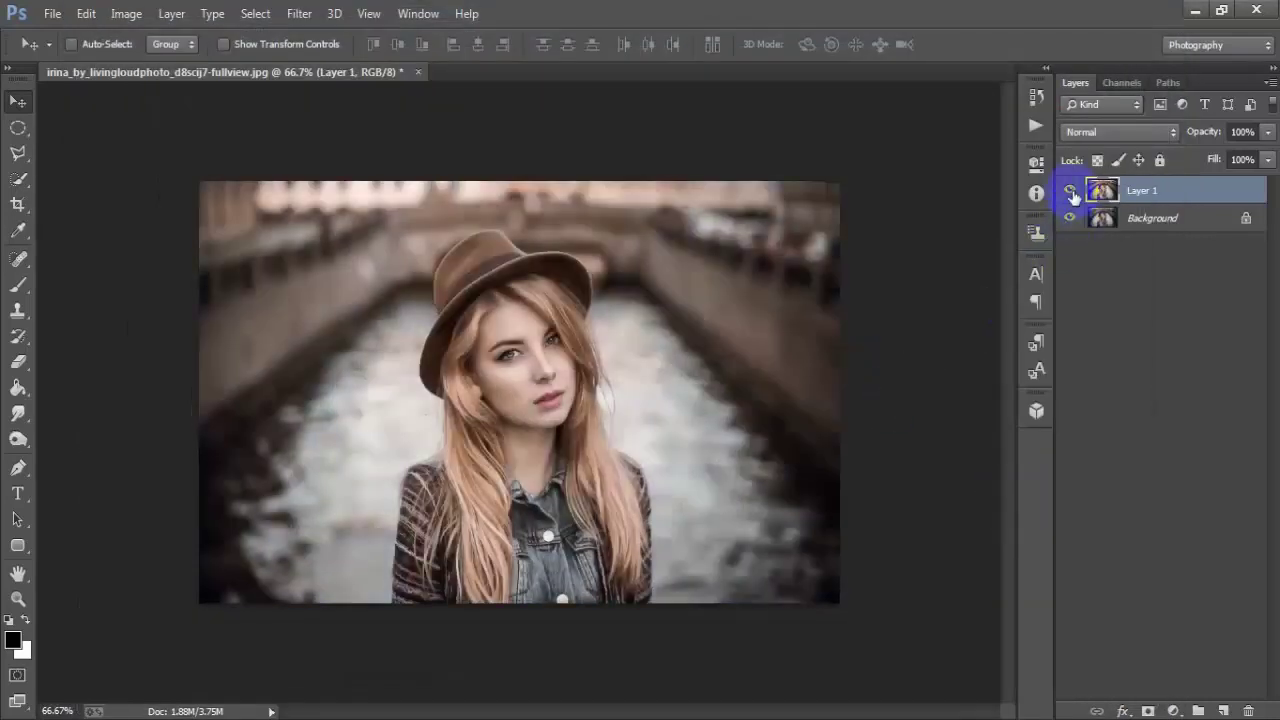
{"action": "left_click", "coordinate": [1071, 190]}
{"action": "left_click", "coordinate": [1071, 190]}
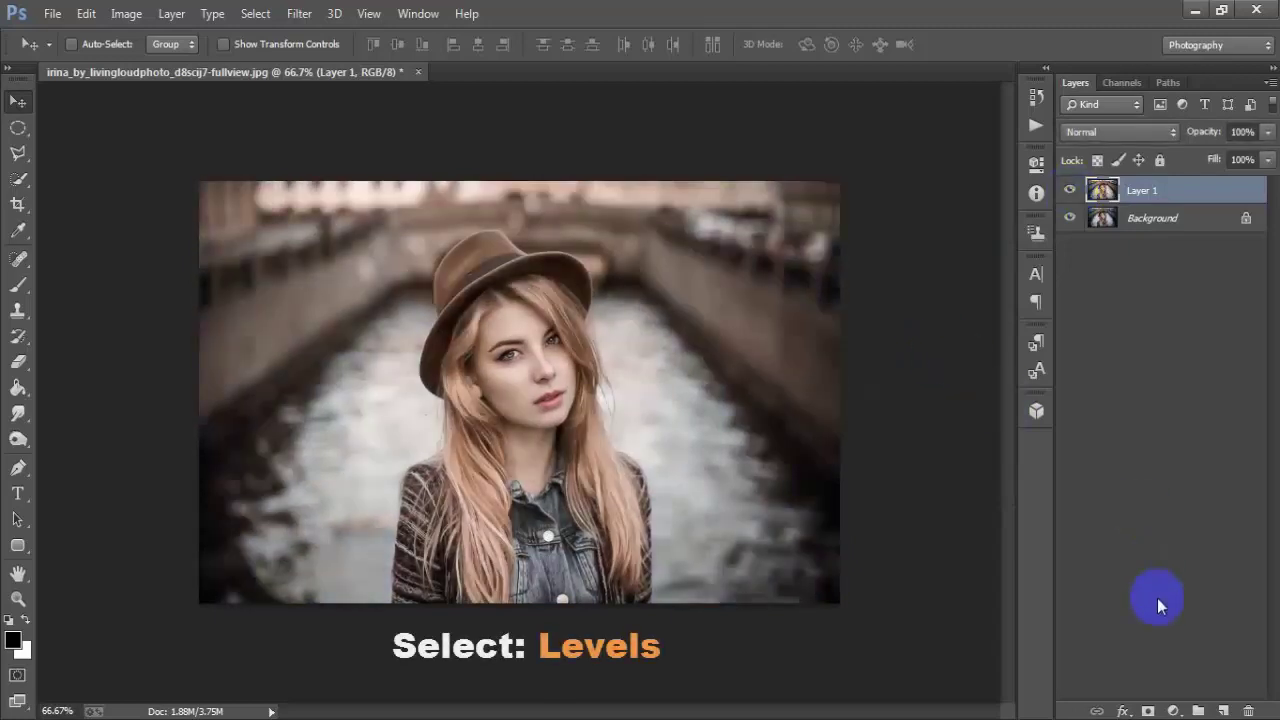
Step: Add a Levels adjustment layer with input levels 8, 0.97 and 247
{"action": "left_click", "coordinate": [1174, 711]}
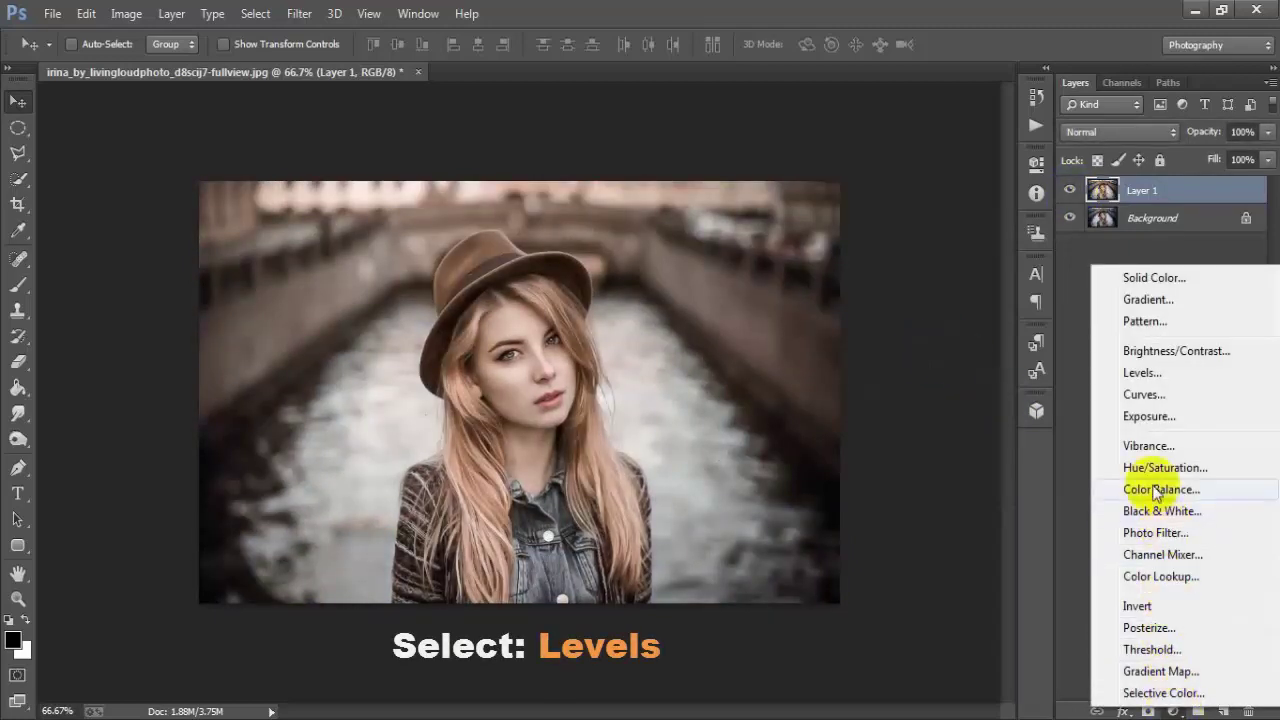
{"action": "left_click", "coordinate": [1205, 373]}
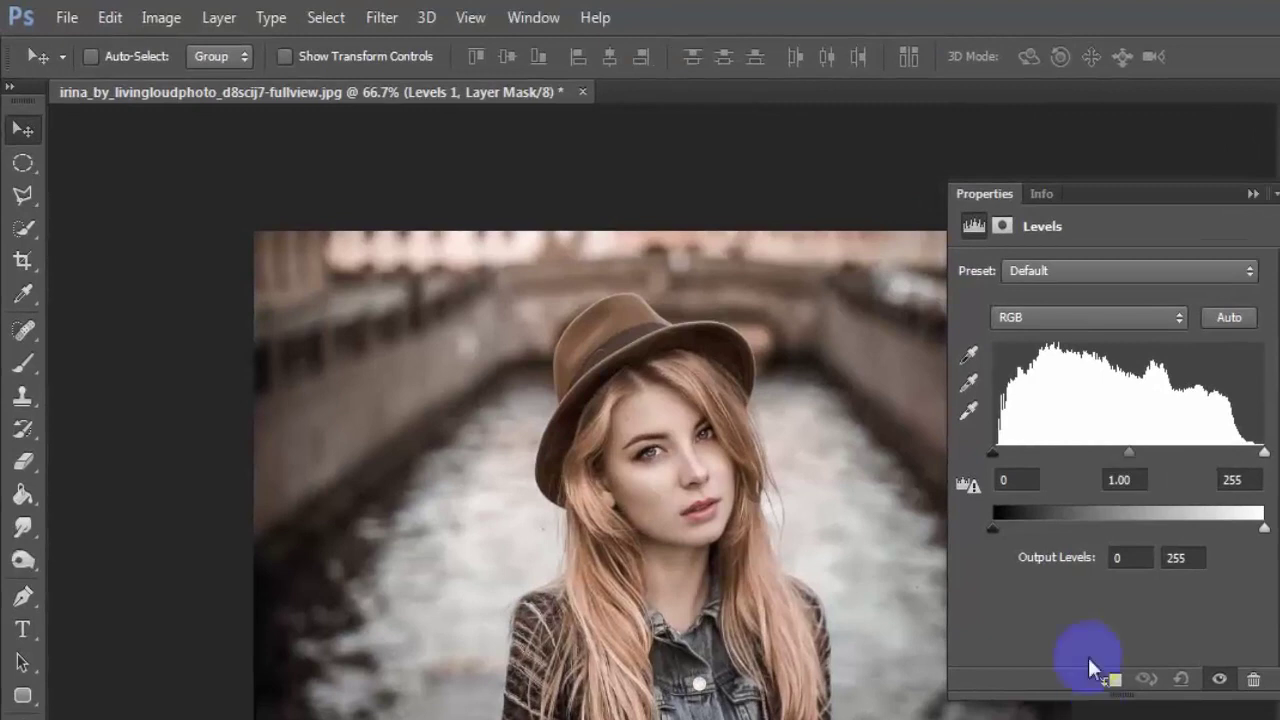
{"action": "left_click", "coordinate": [996, 455]}
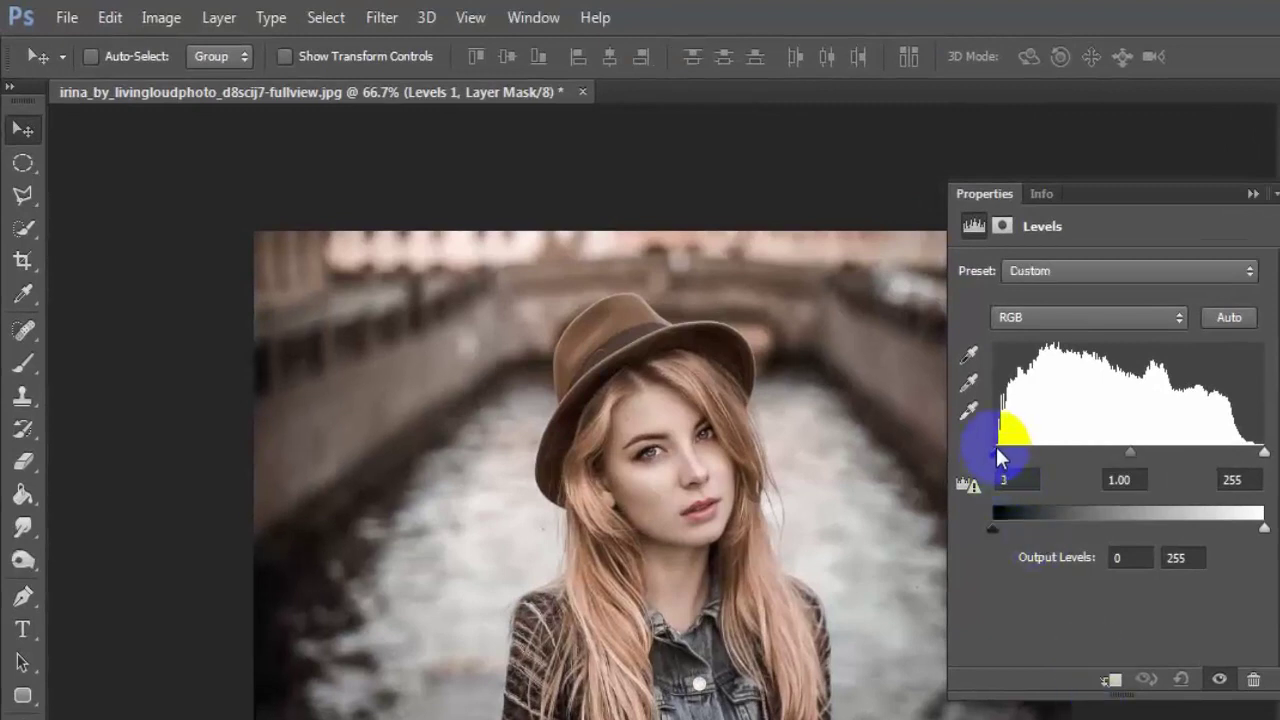
{"action": "left_click_drag", "start_coordinate": [994, 451], "coordinate": [1003, 448]}
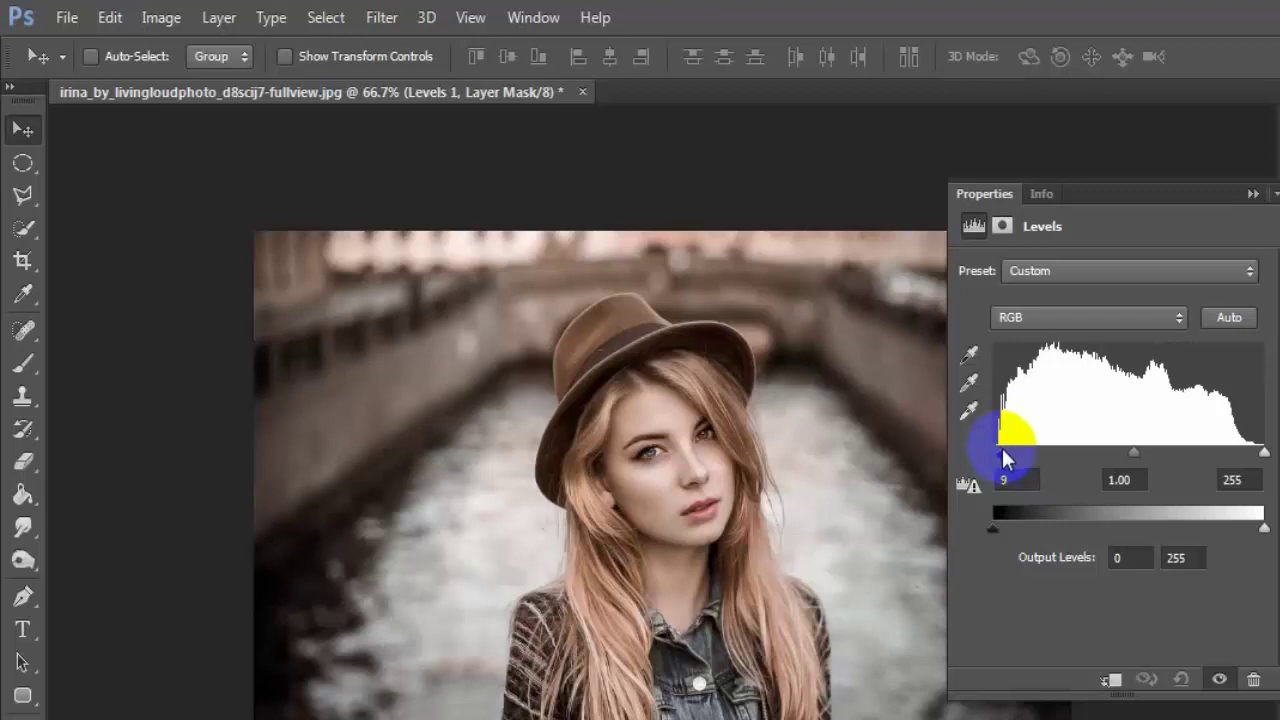
{"action": "left_click_drag", "start_coordinate": [1003, 458], "coordinate": [1006, 457]}
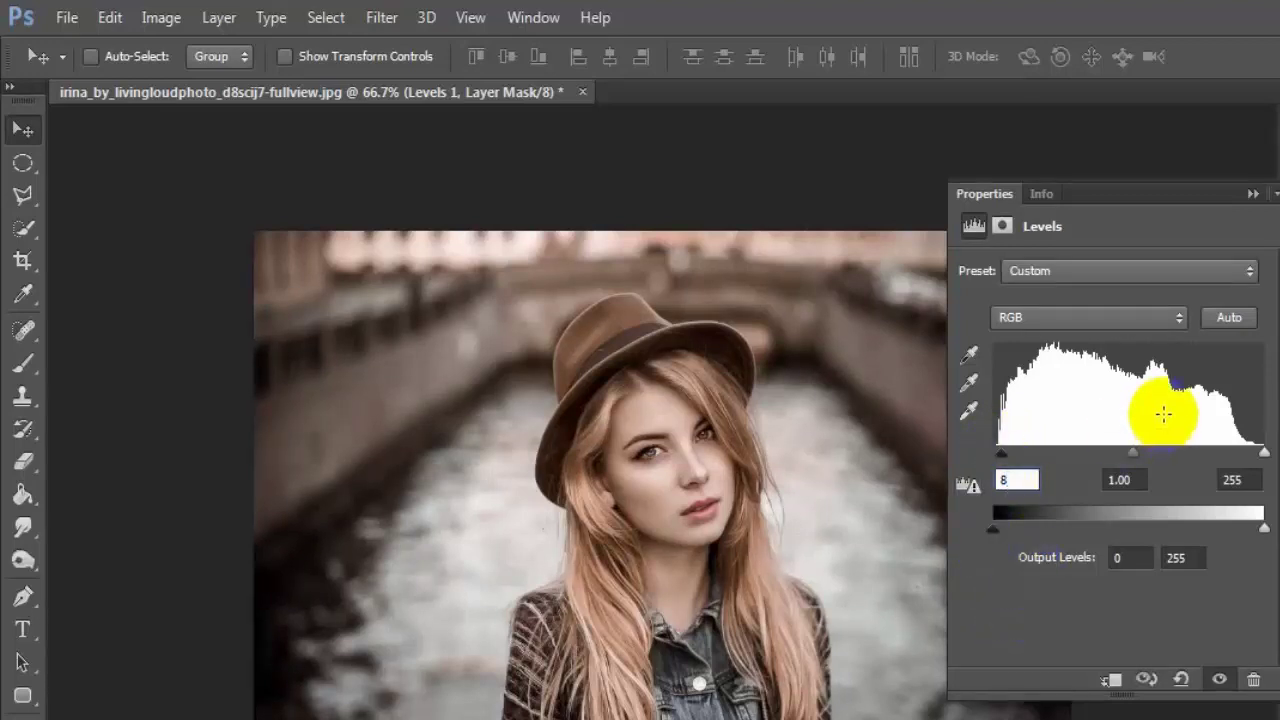
{"action": "left_click", "coordinate": [1136, 455]}
{"action": "left_click_drag", "start_coordinate": [1137, 458], "coordinate": [1139, 458]}
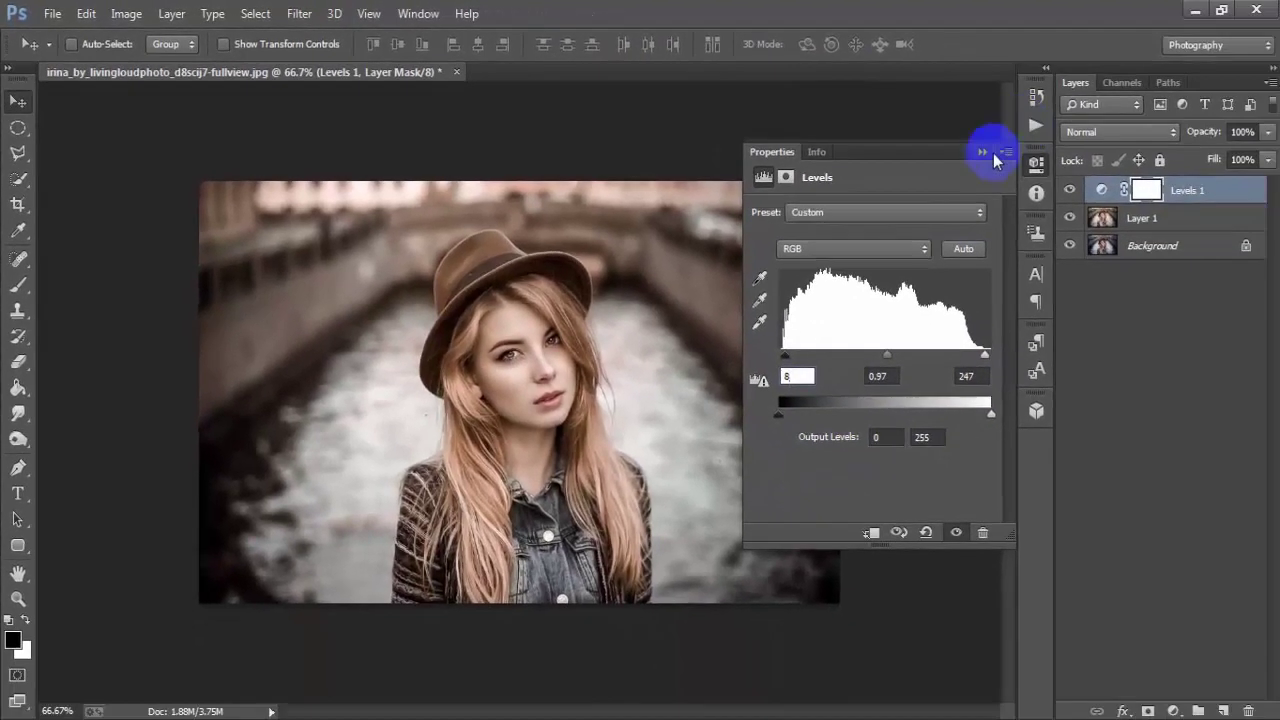
{"action": "left_click", "coordinate": [990, 150]}
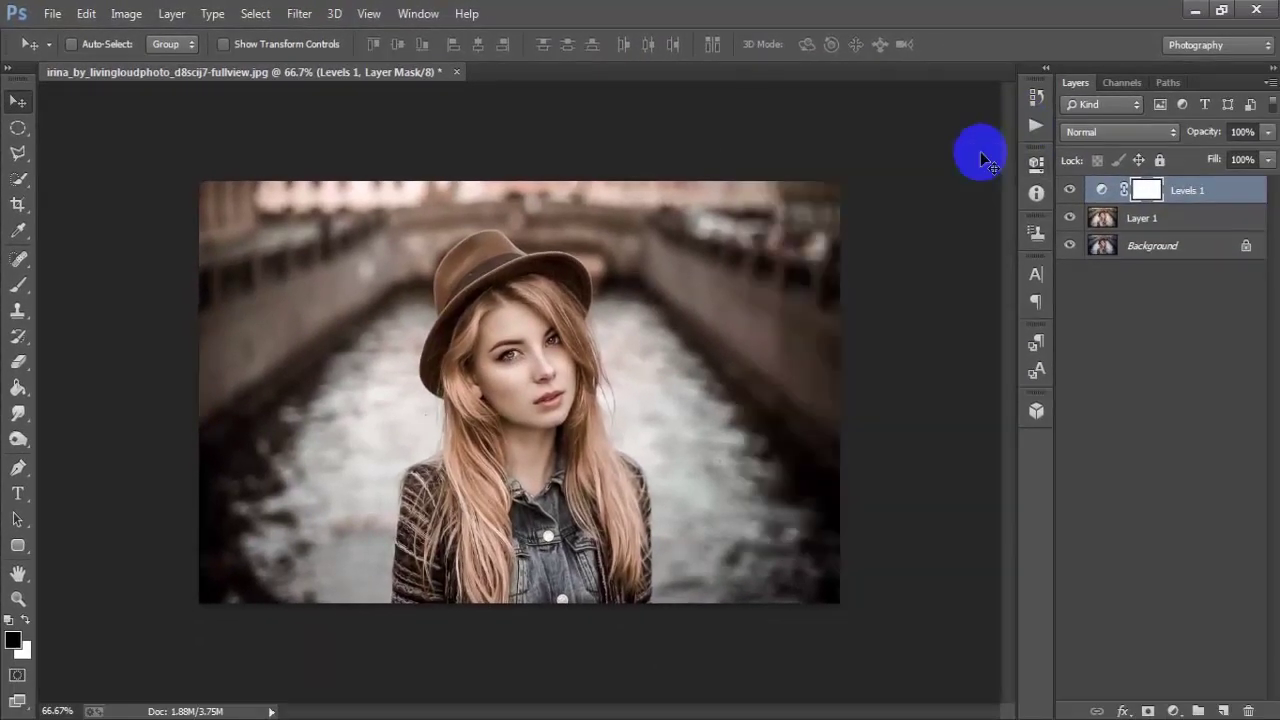
{"action": "left_click", "coordinate": [1070, 190]}
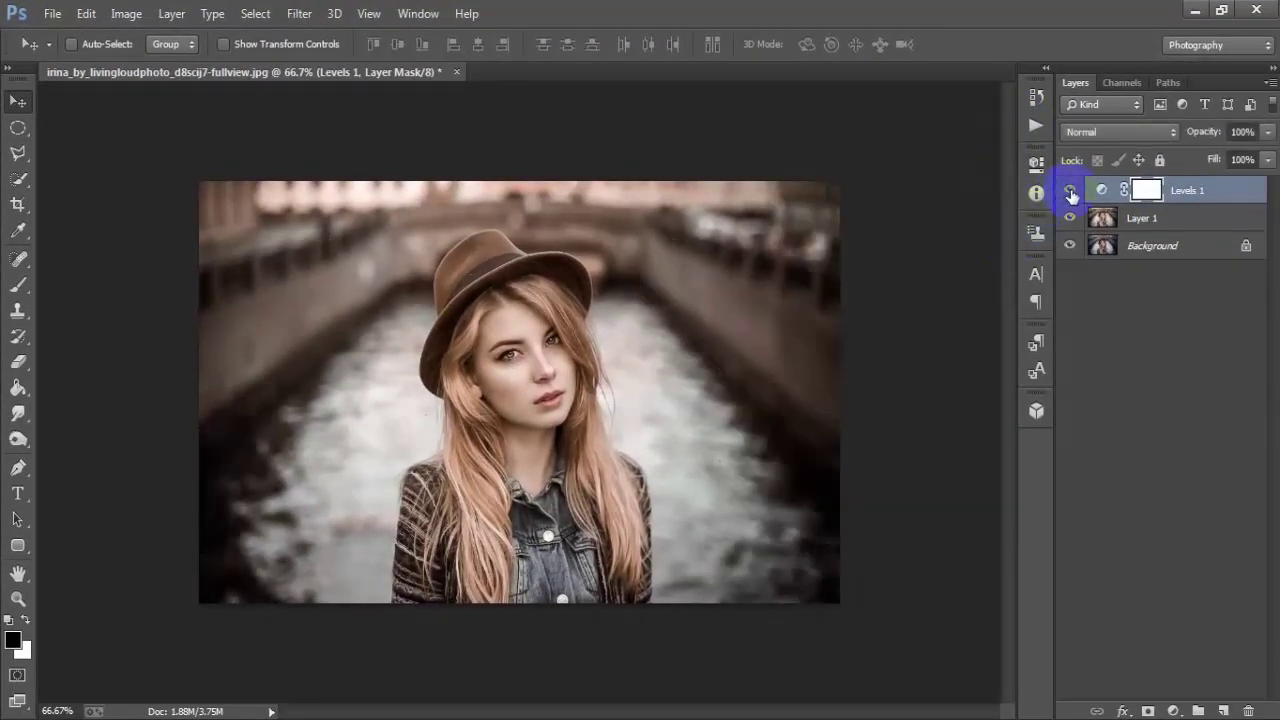
{"action": "left_click", "coordinate": [1070, 246], "text": "alt"}
{"action": "left_click", "coordinate": [1070, 246], "text": "alt"}
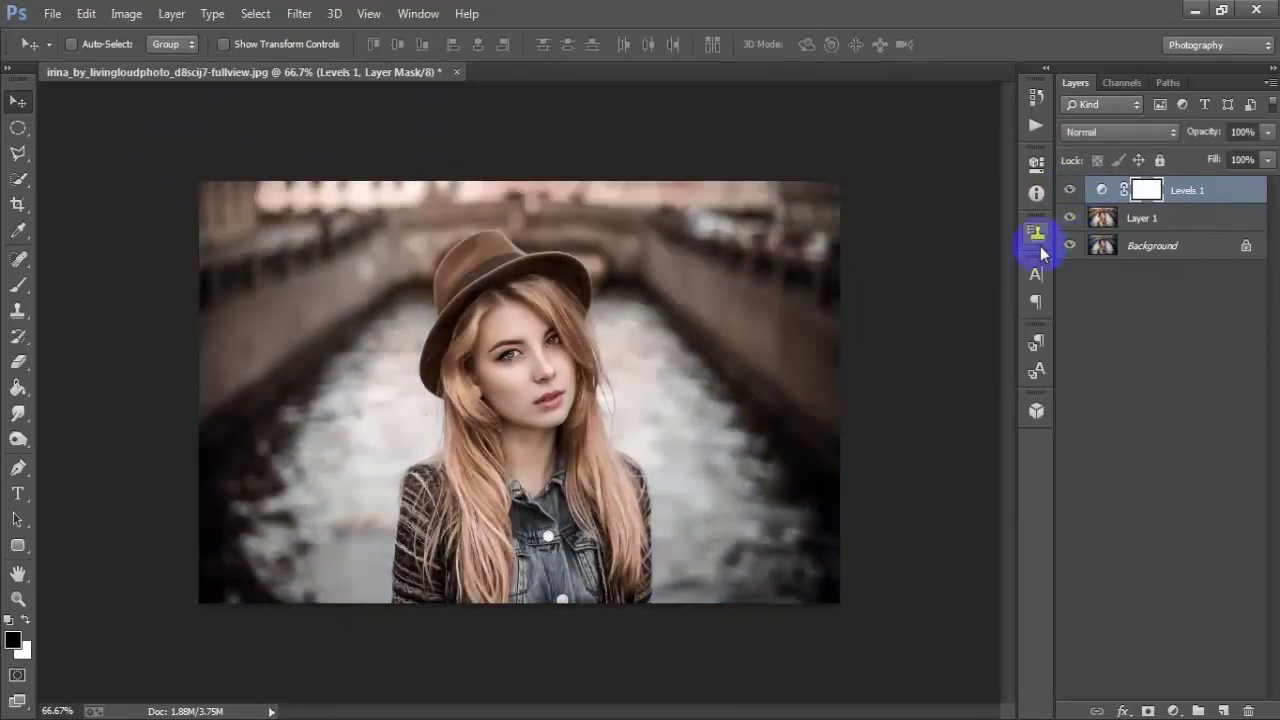
{"action": "left_click", "coordinate": [833, 677]}
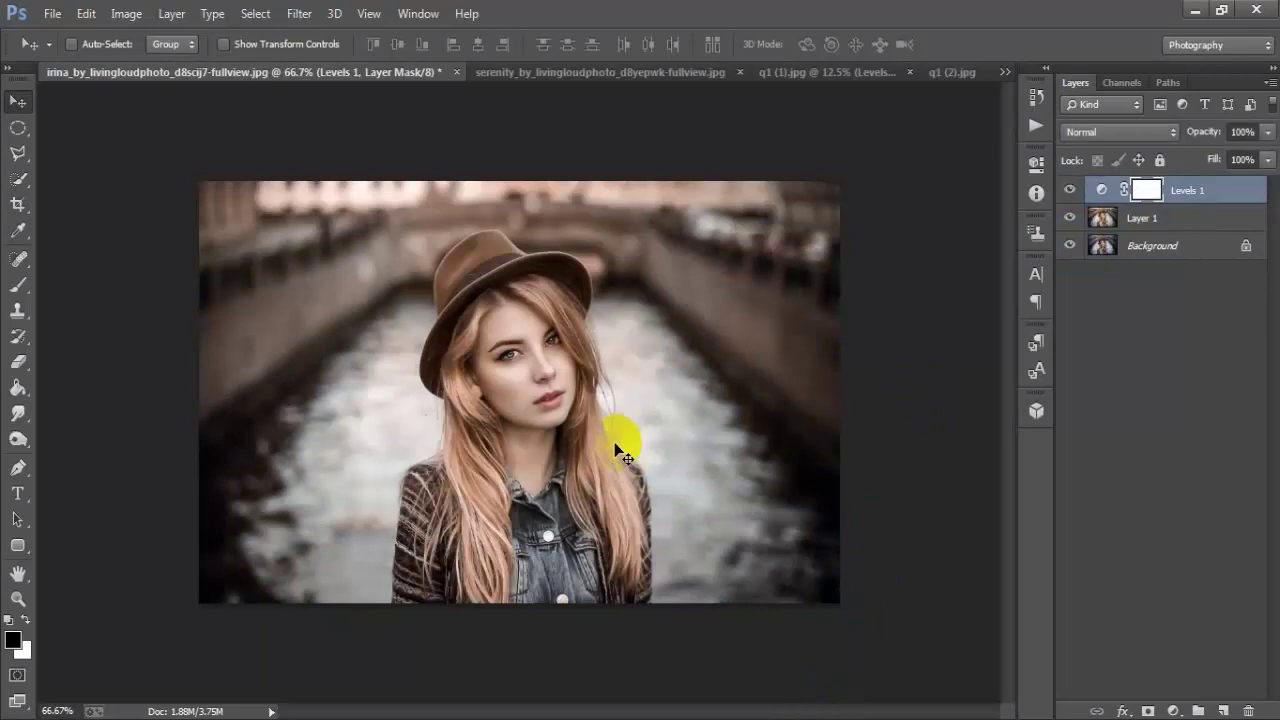
{"action": "left_click", "coordinate": [588, 72]}
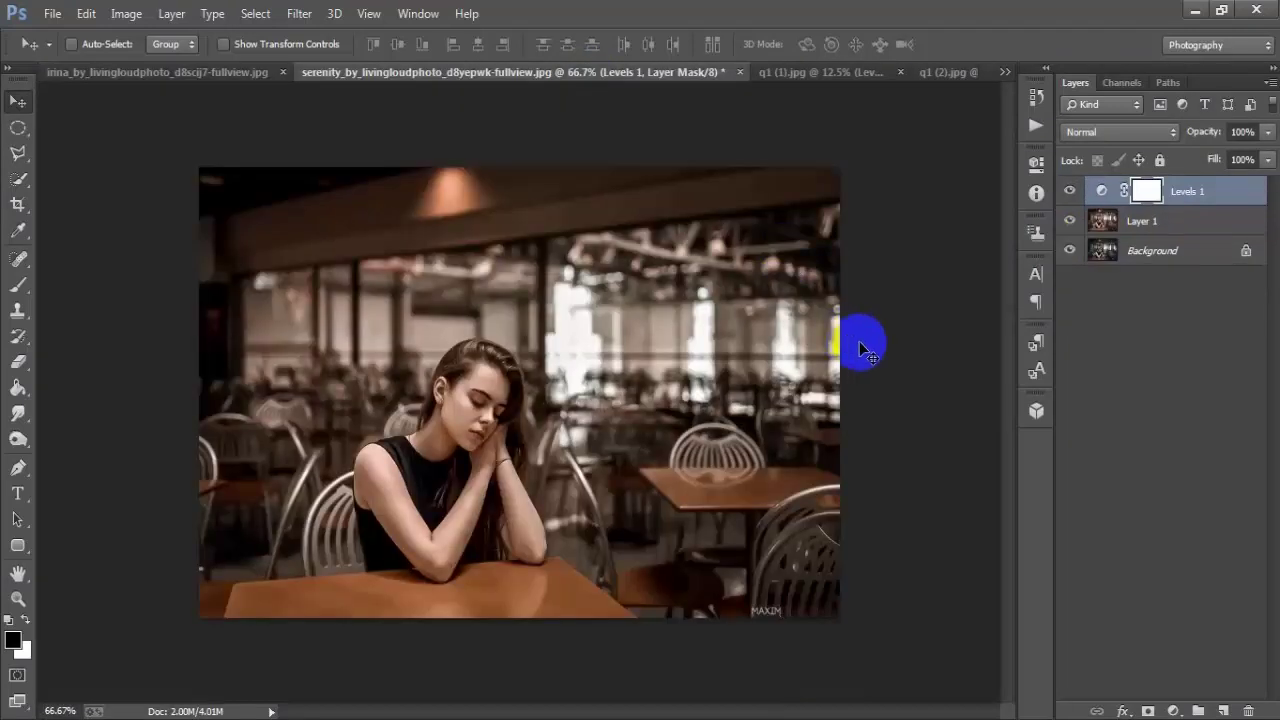
{"action": "left_click", "coordinate": [1069, 251]}
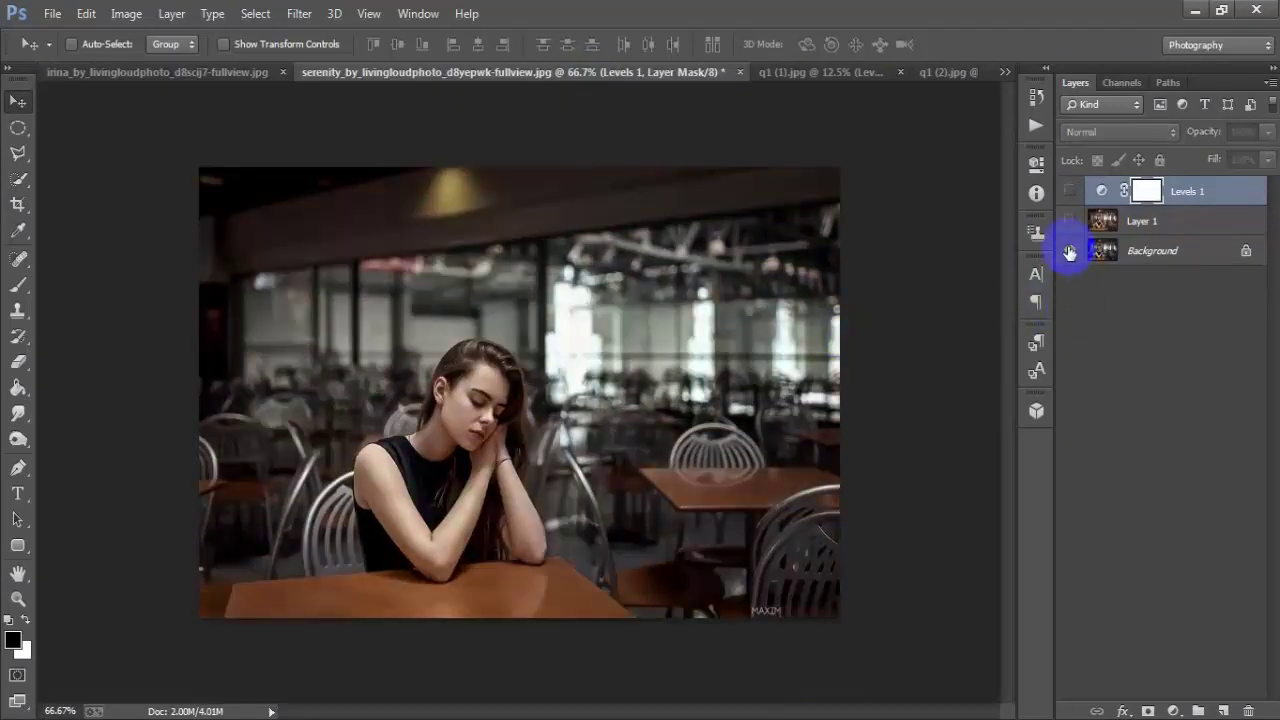
{"action": "key", "text": "ctrl+1"}
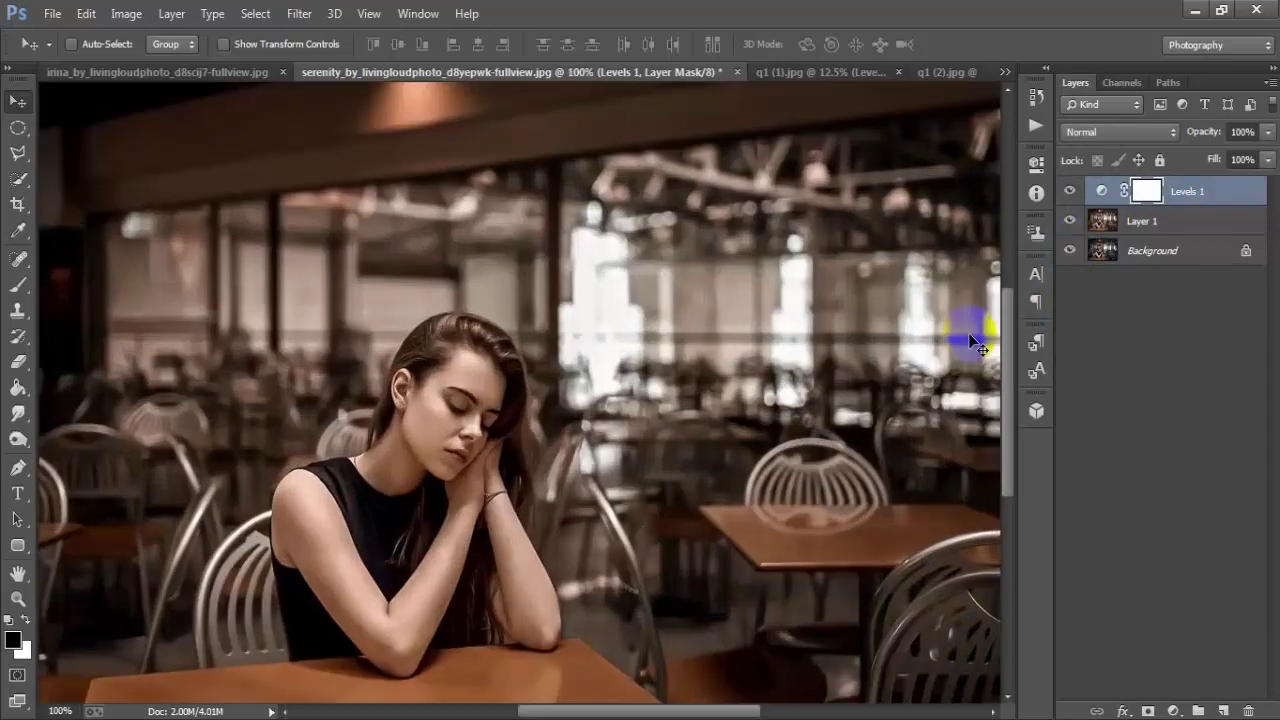
{"action": "left_click", "coordinate": [1069, 251]}
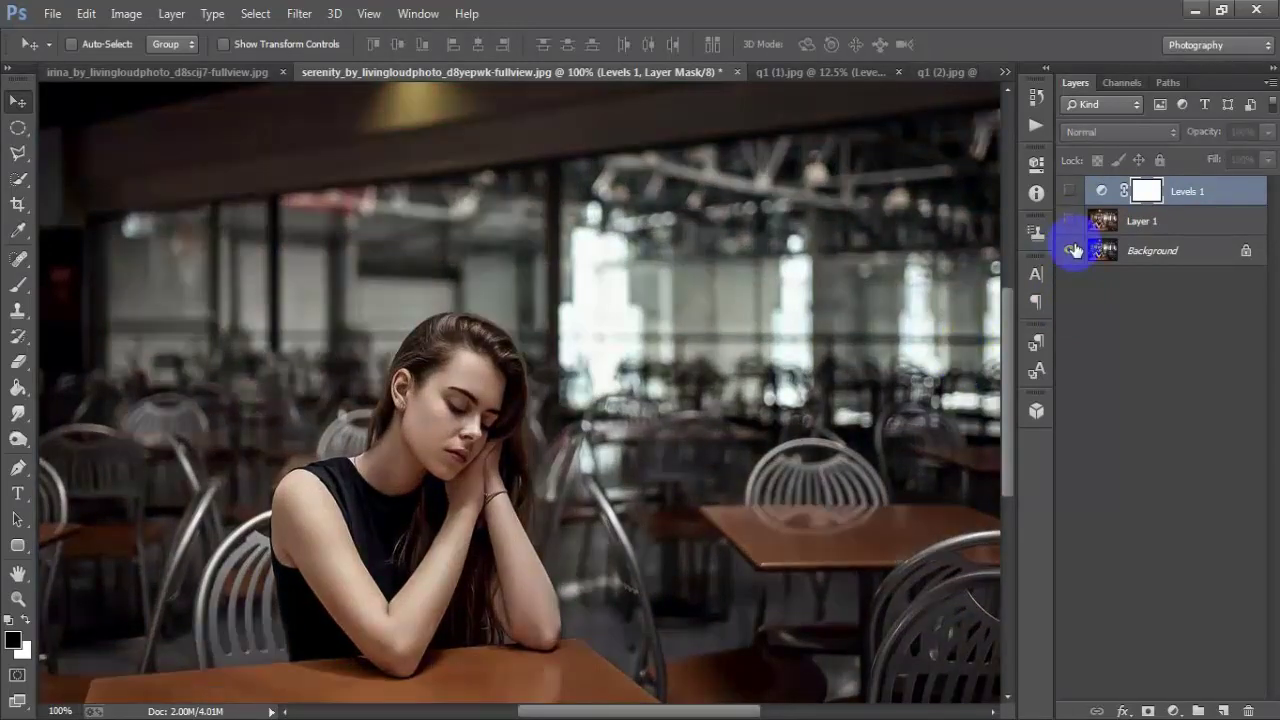
{"action": "left_click", "coordinate": [1070, 250]}
{"action": "left_click", "coordinate": [1070, 250]}
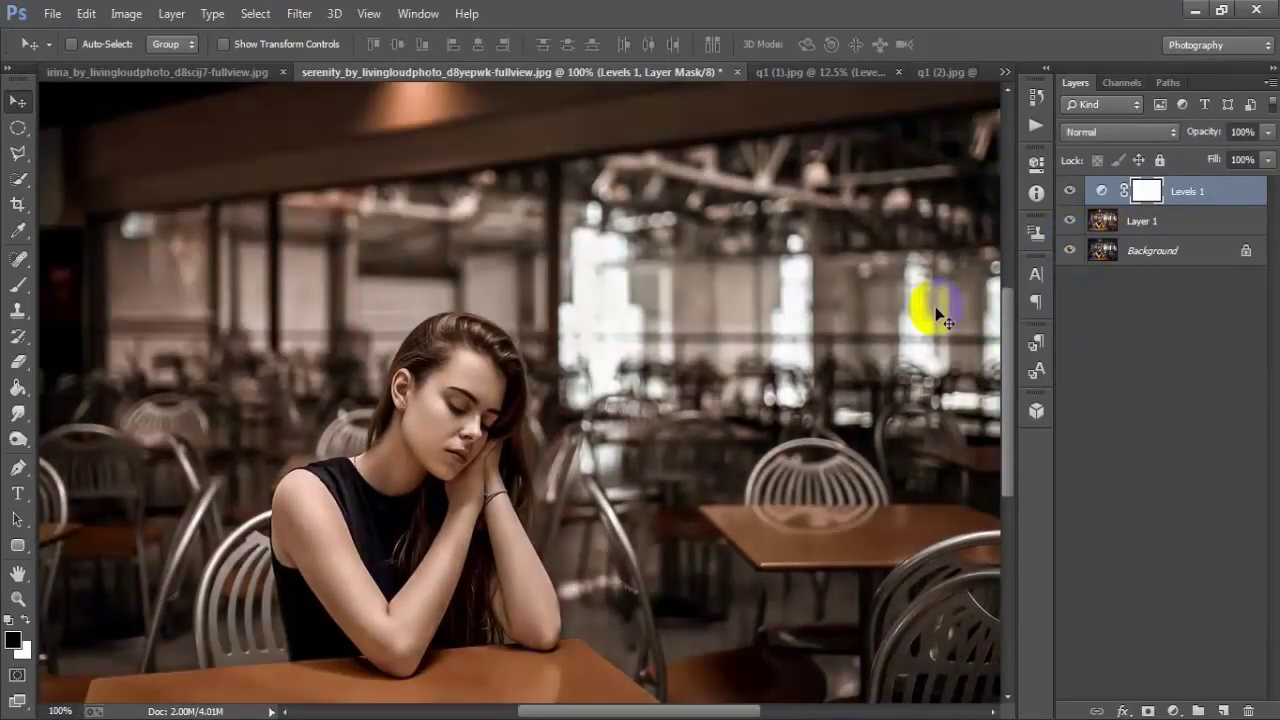
{"action": "key", "text": "ctrl+minus"}
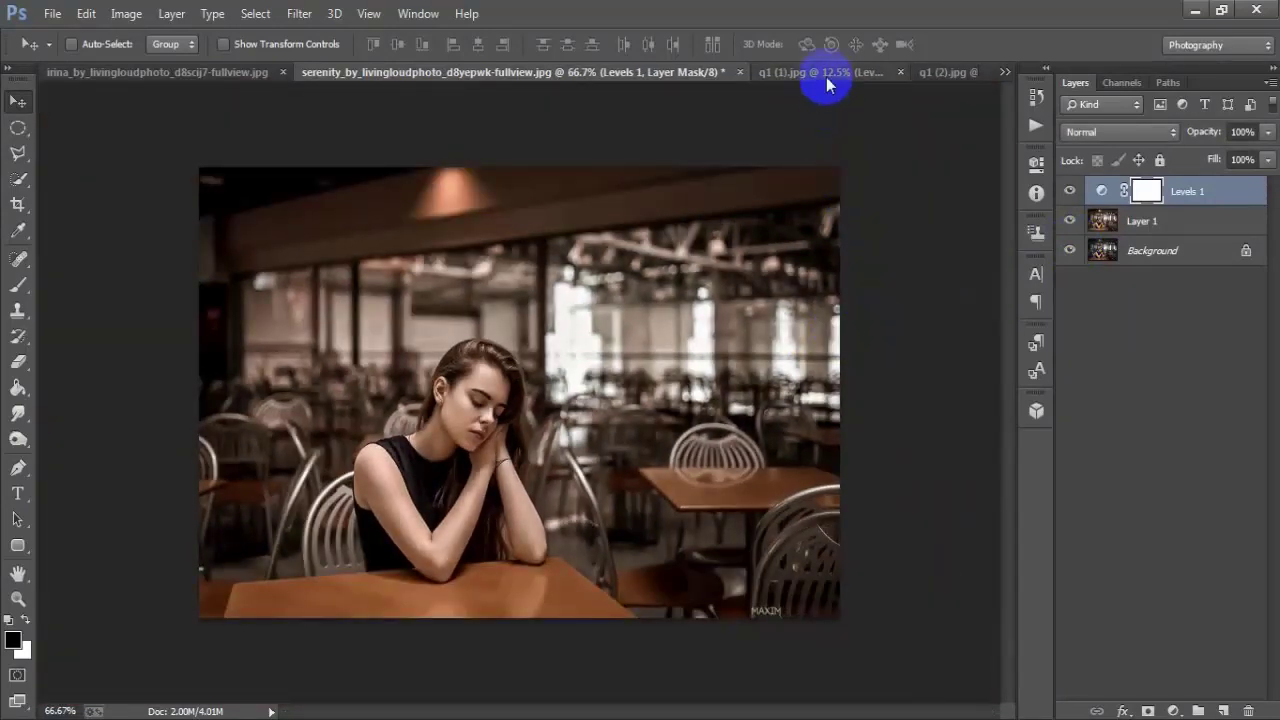
{"action": "left_click", "coordinate": [815, 72]}
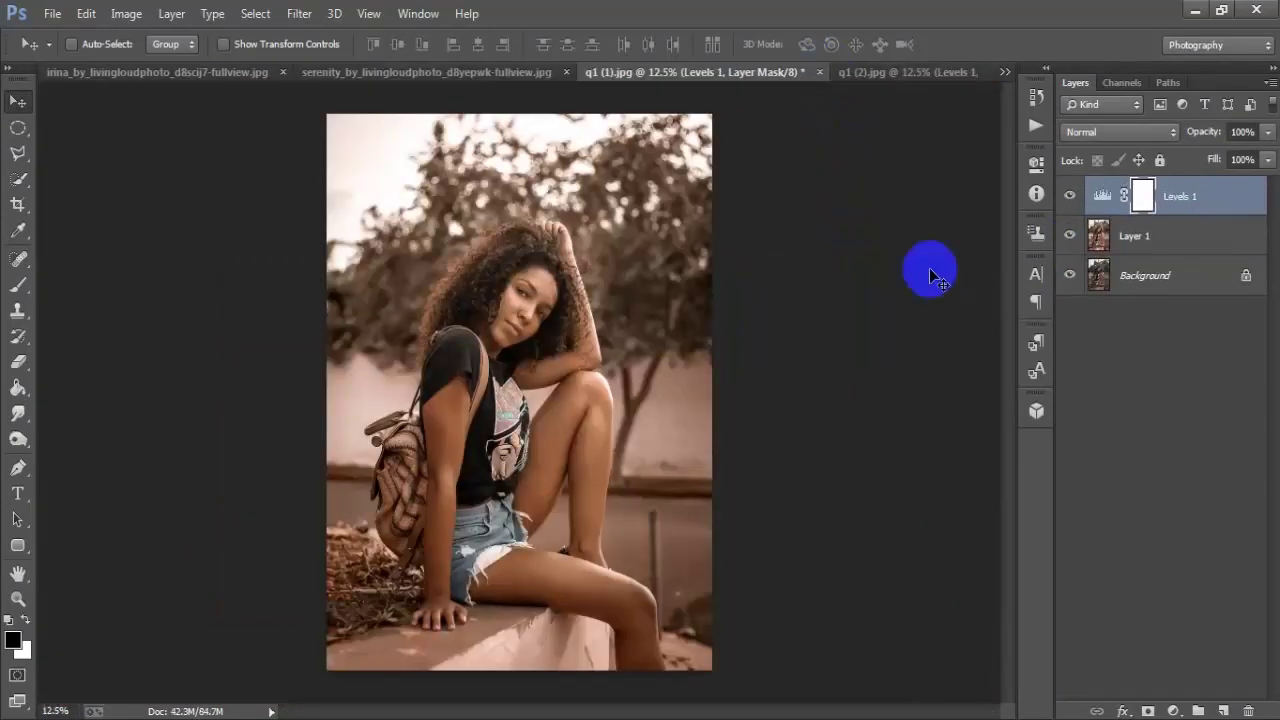
{"action": "left_click", "coordinate": [1069, 277]}
{"action": "left_click", "coordinate": [1069, 277]}
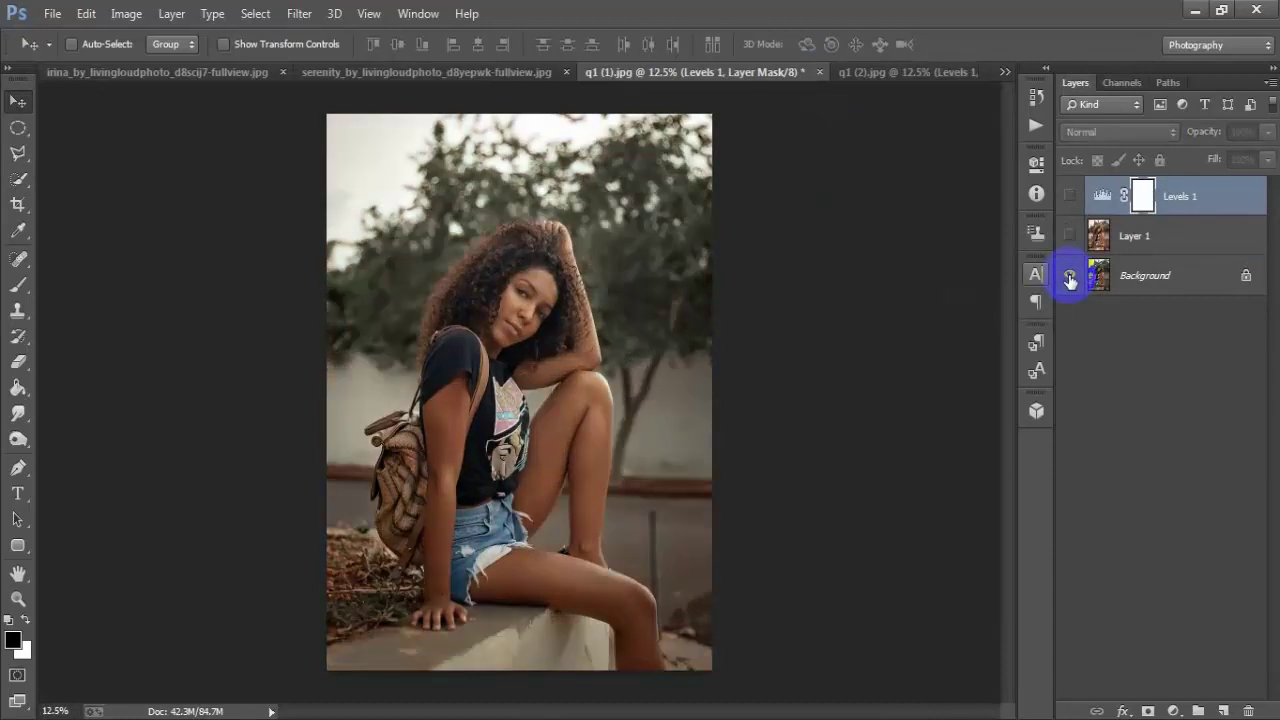
{"action": "left_click", "coordinate": [1069, 277]}
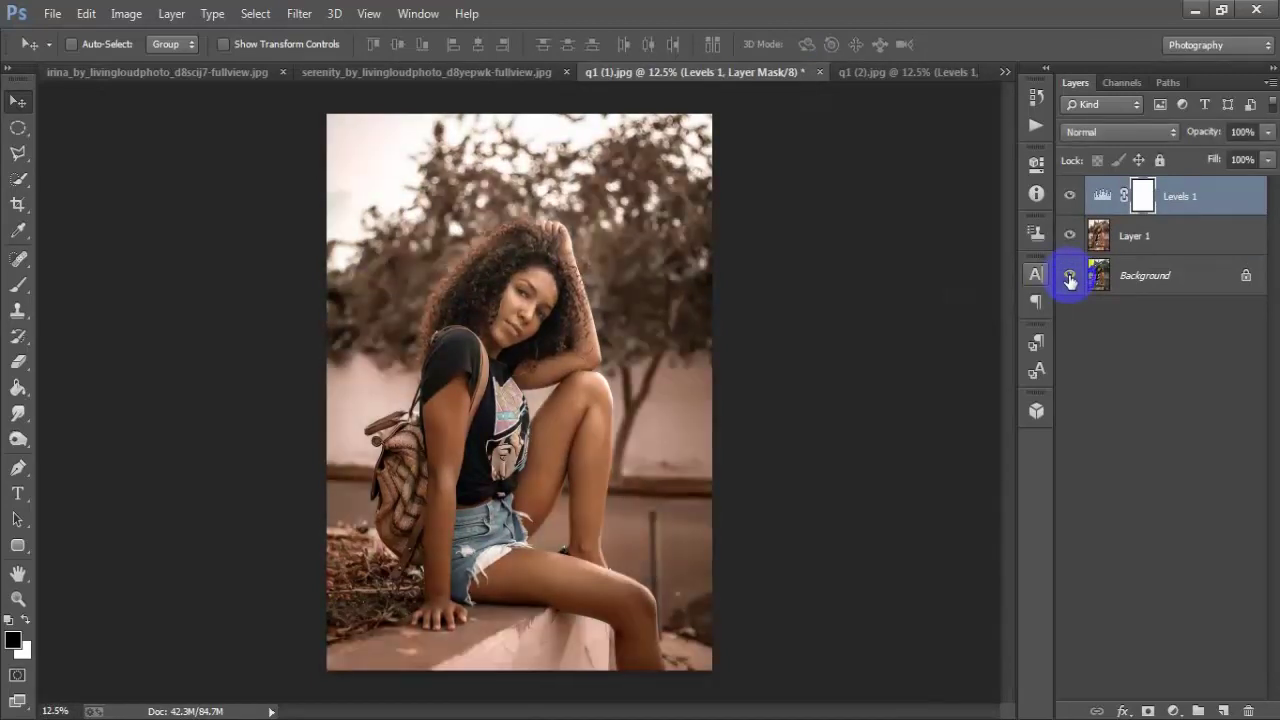
{"action": "left_click", "coordinate": [895, 78]}
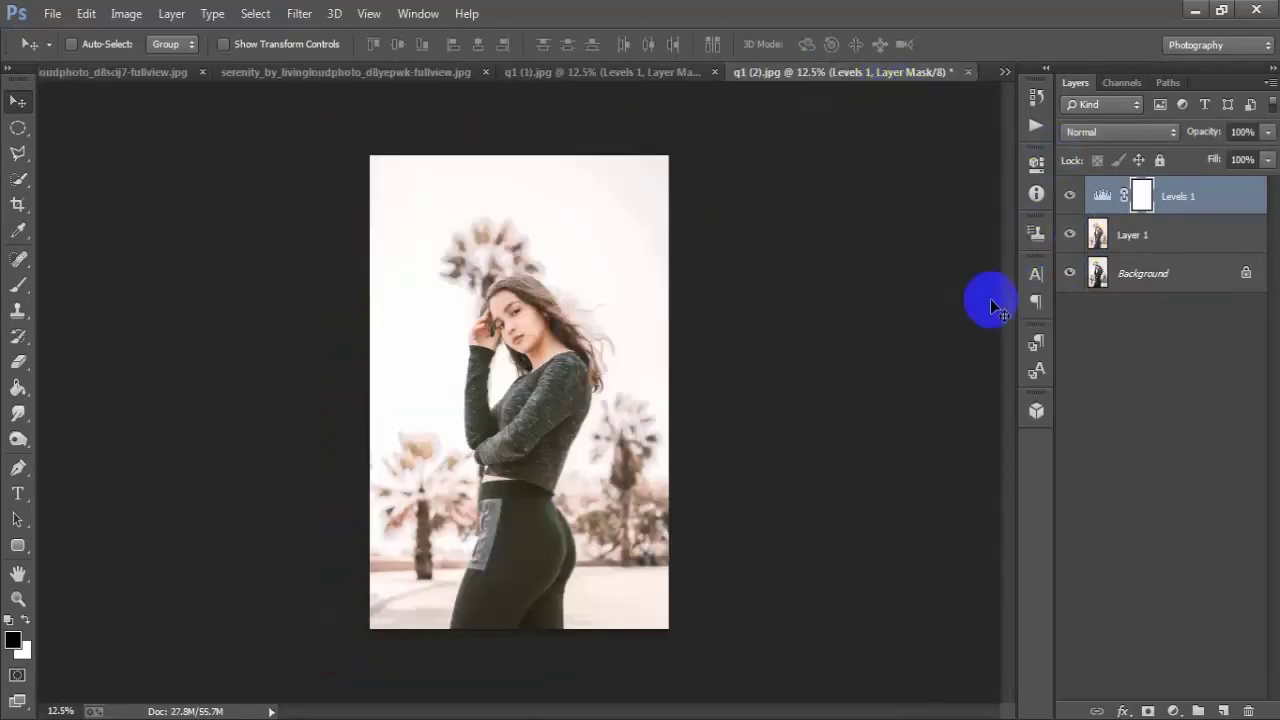
{"action": "key", "text": "ctrl+plus"}
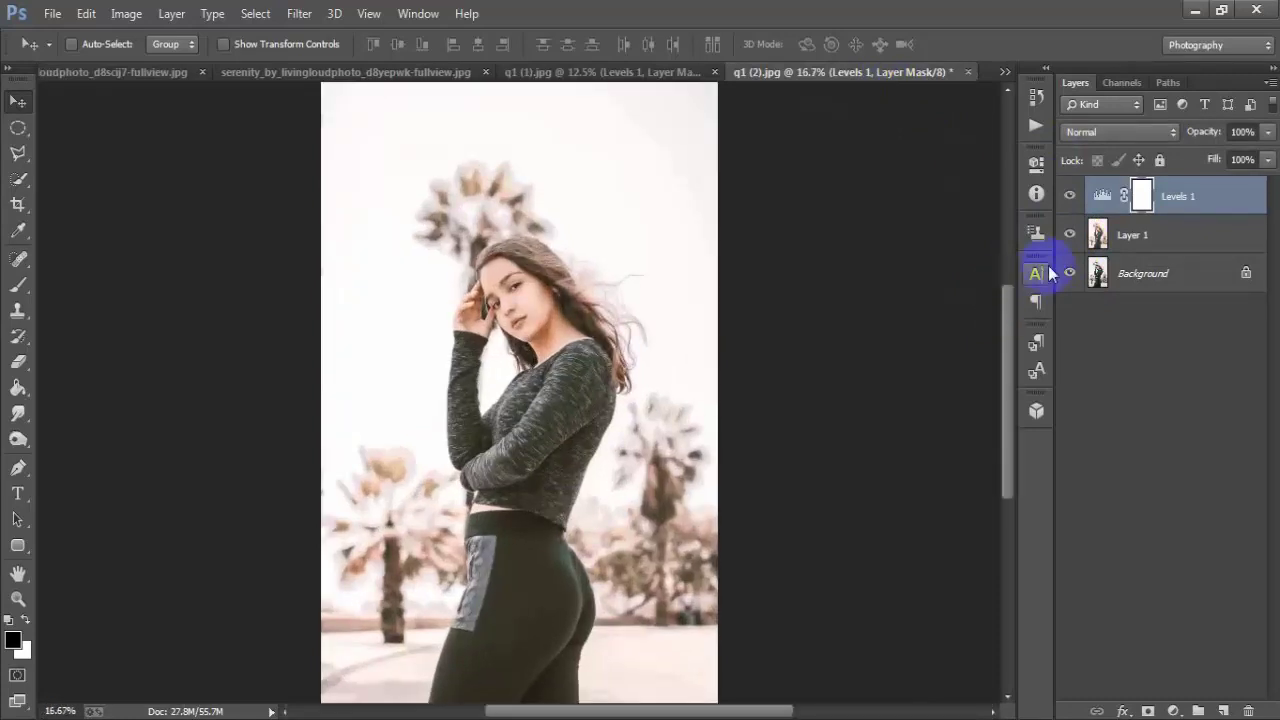
{"action": "left_click", "coordinate": [1070, 276], "text": "alt"}
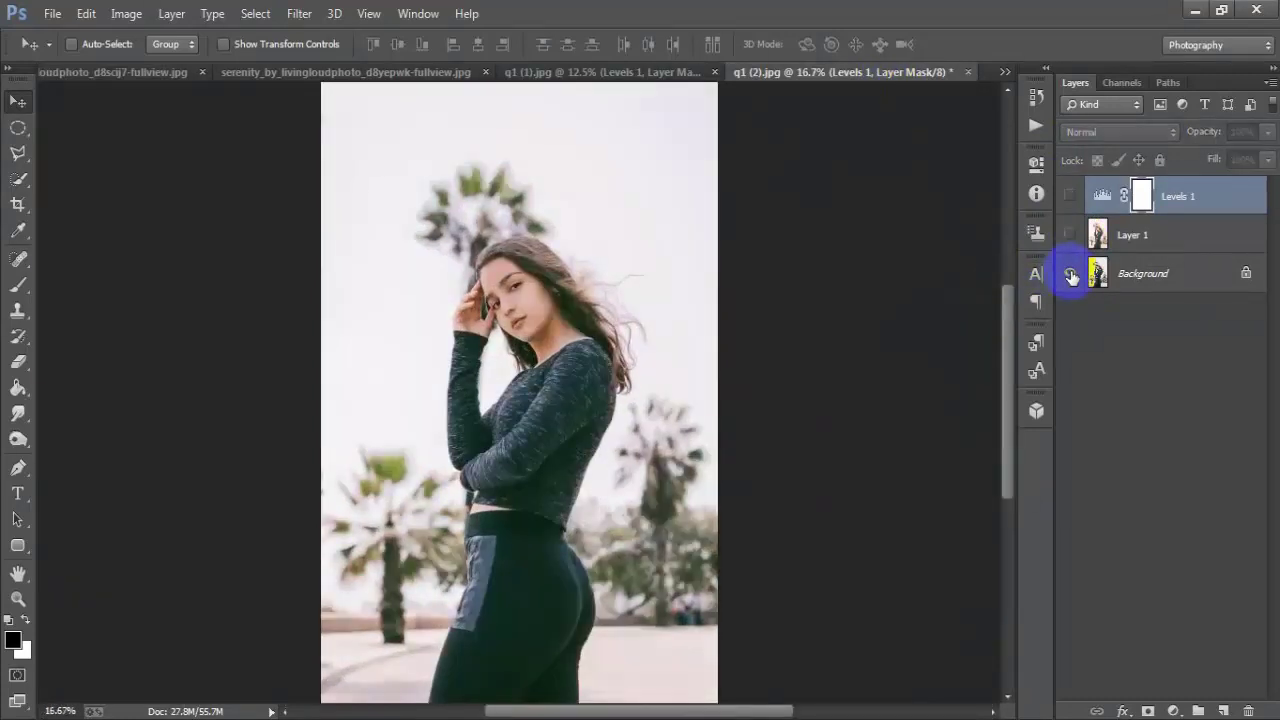
{"action": "left_click", "coordinate": [1070, 276], "text": "alt"}
{"action": "left_click", "coordinate": [1070, 276], "text": "alt"}
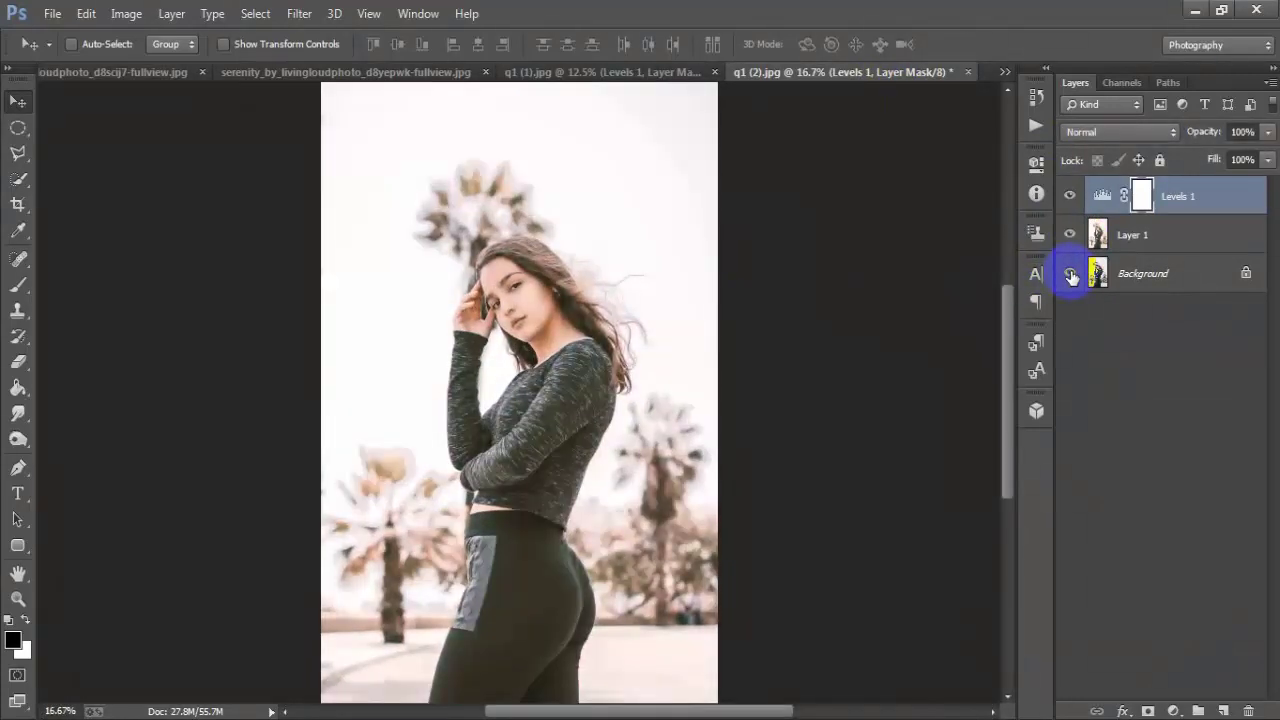
{"action": "left_click", "coordinate": [1070, 276], "text": "alt"}
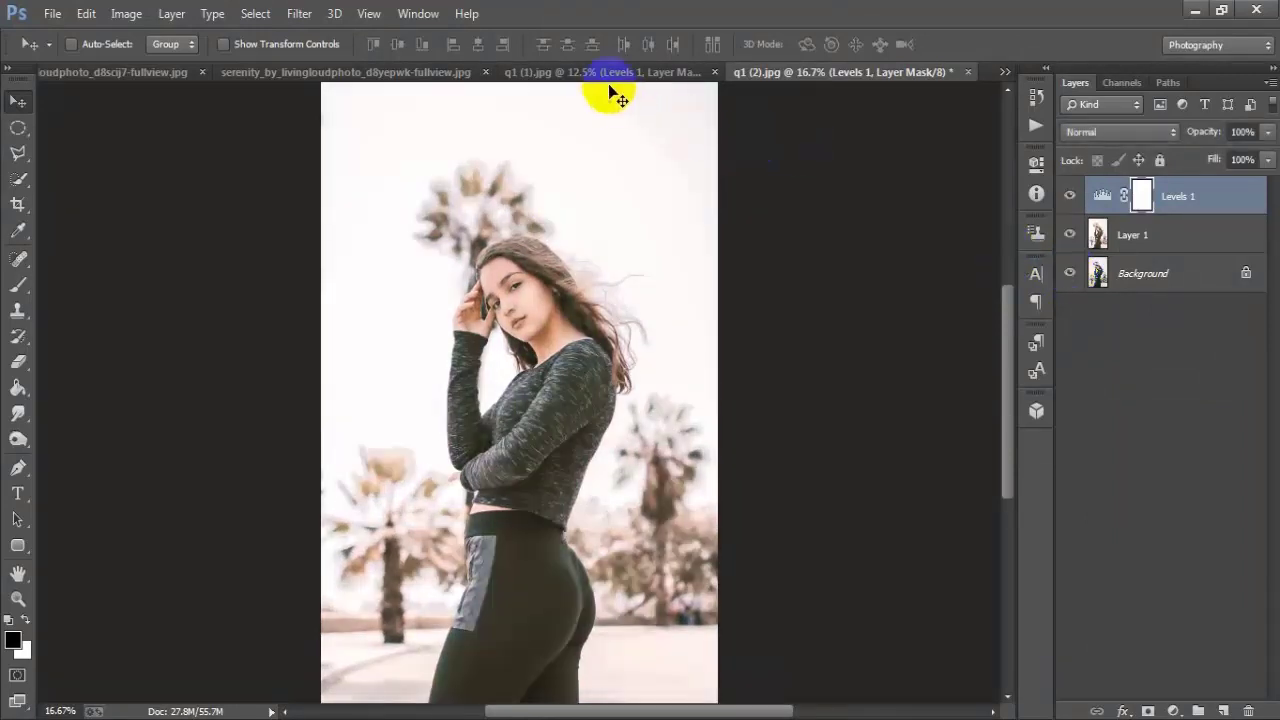
{"action": "left_click", "coordinate": [617, 72]}
{"action": "left_click", "coordinate": [1070, 278], "text": "alt"}
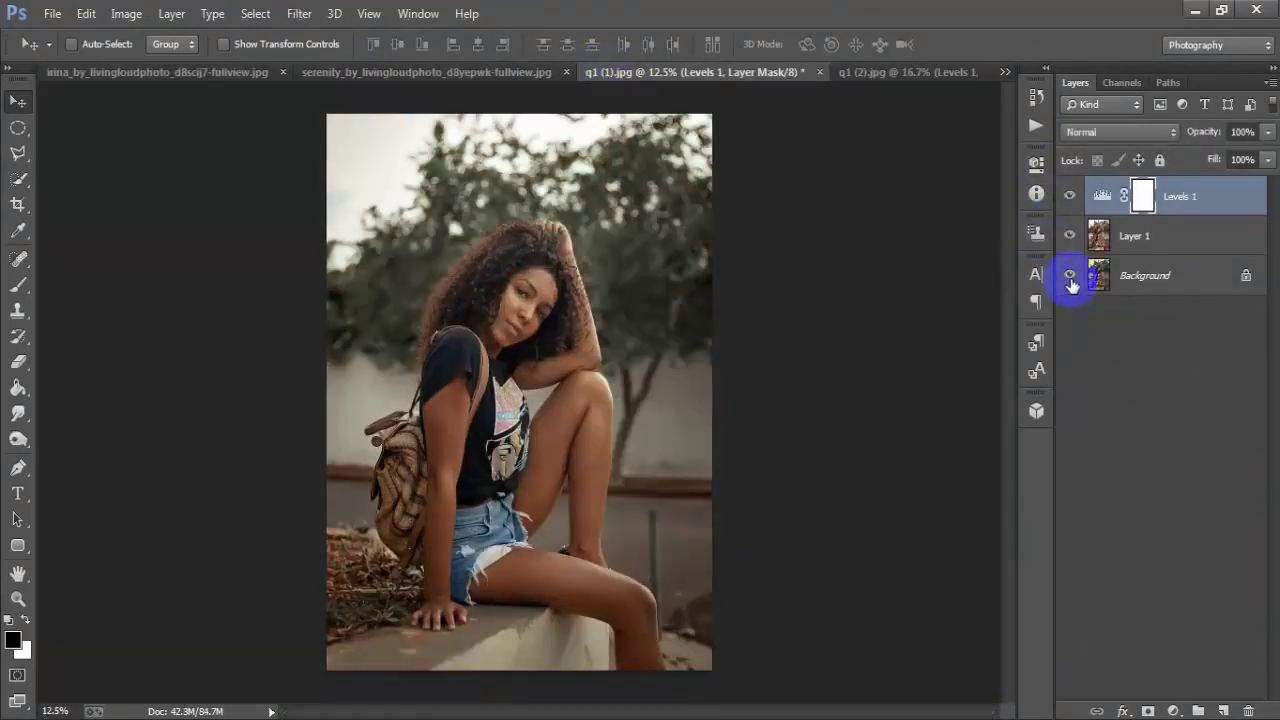
{"action": "left_click", "coordinate": [481, 74]}
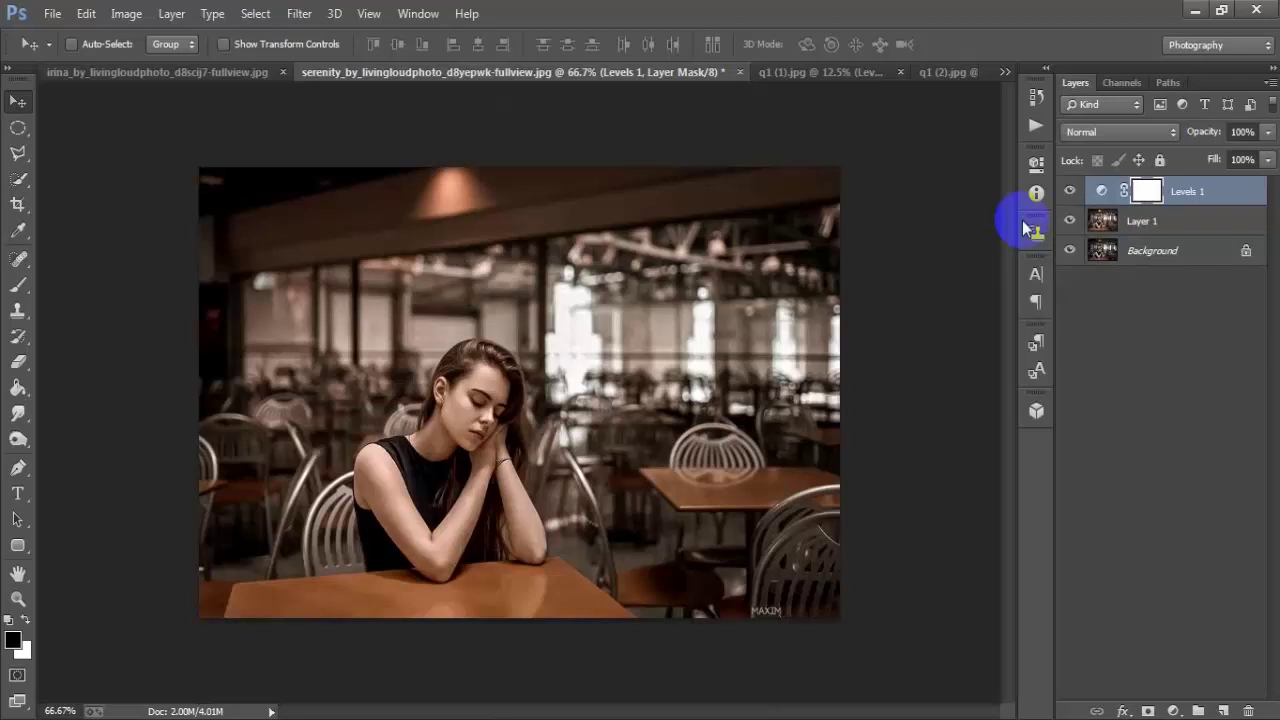
{"action": "left_click", "coordinate": [1069, 252], "text": "alt"}
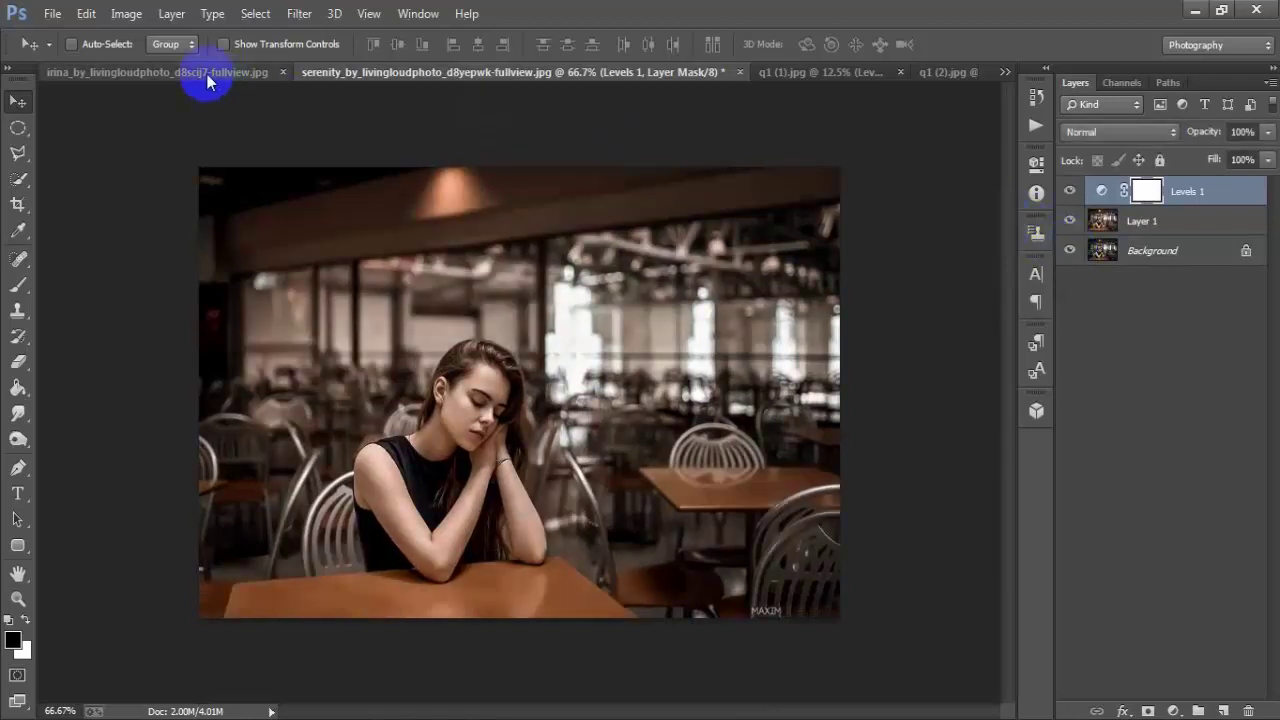
{"action": "left_click", "coordinate": [206, 73]}
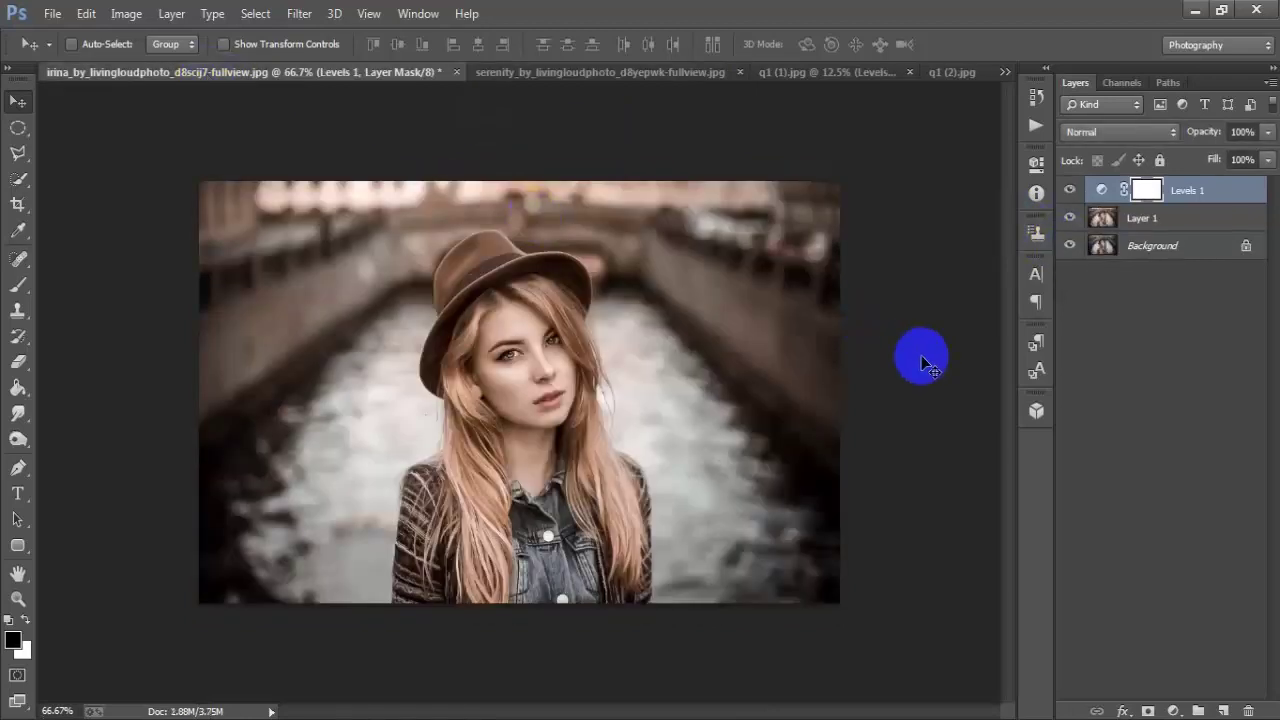
{"action": "key", "text": "ctrl+1"}
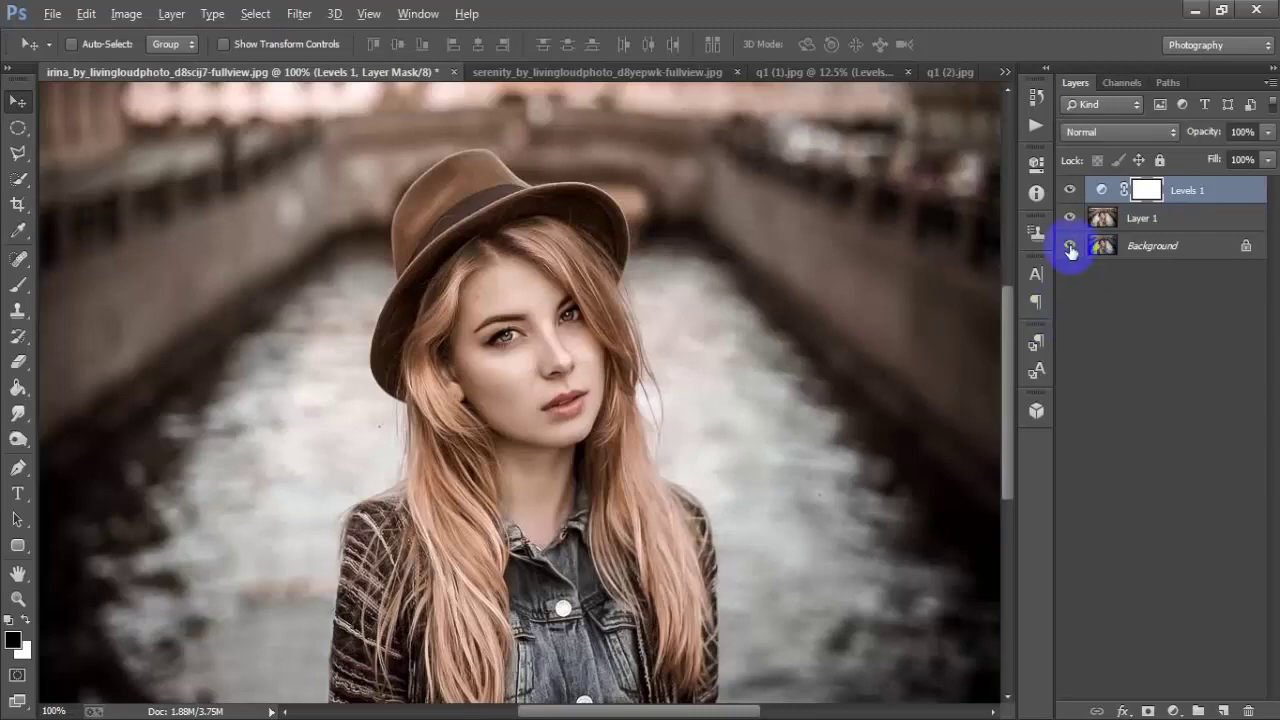
{"action": "left_click", "coordinate": [1069, 250], "text": "alt"}
{"action": "key", "text": "ctrl+minus"}
{"action": "left_click", "coordinate": [1069, 250], "text": "alt"}
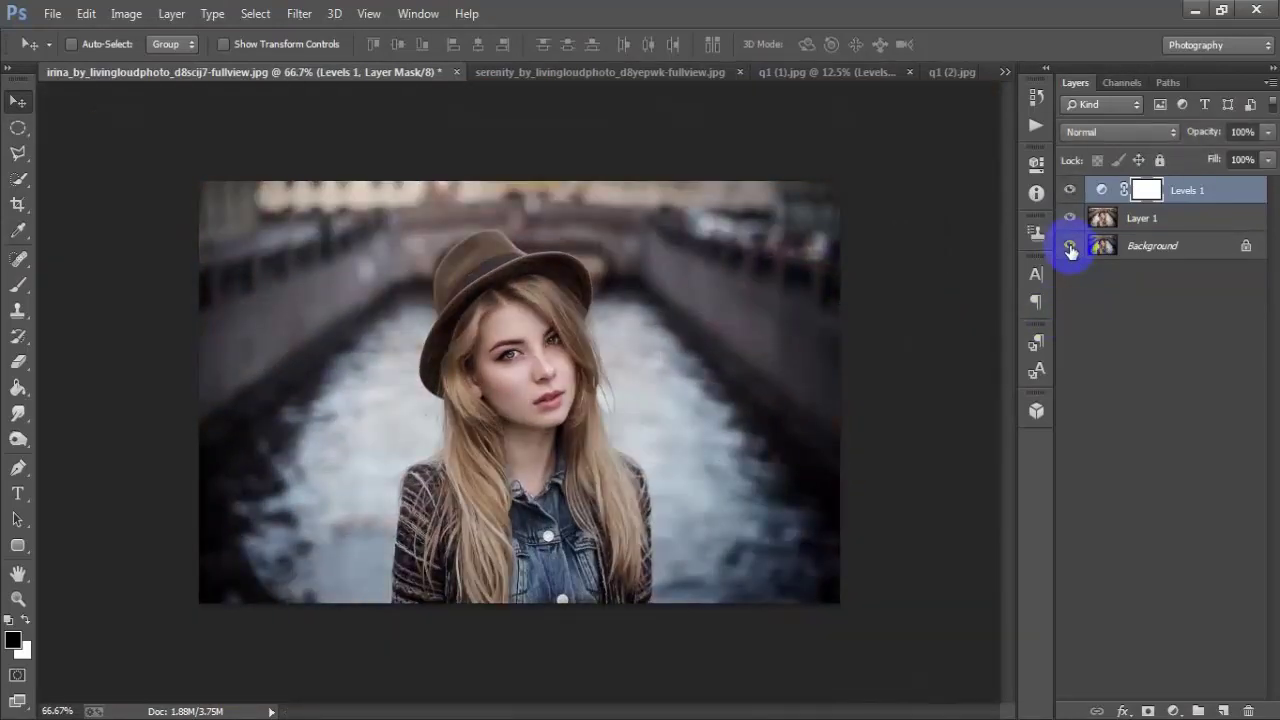
{"action": "left_click", "coordinate": [1069, 250], "text": "alt"}
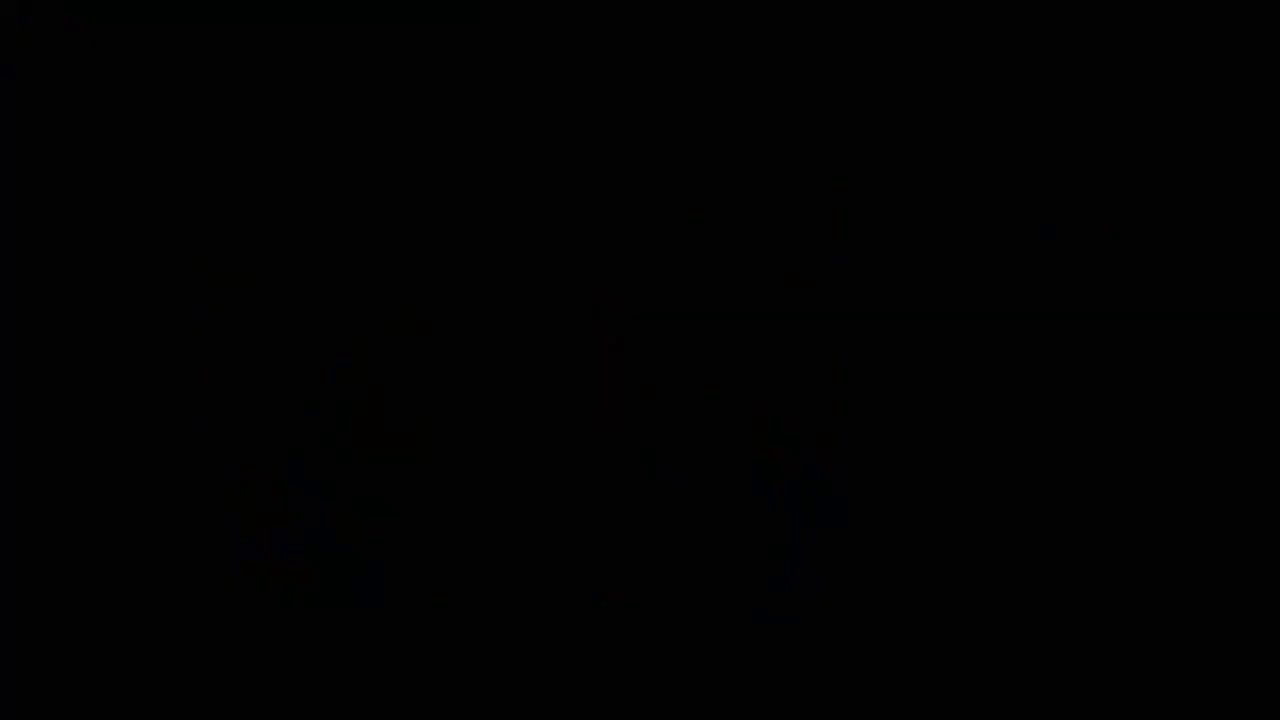